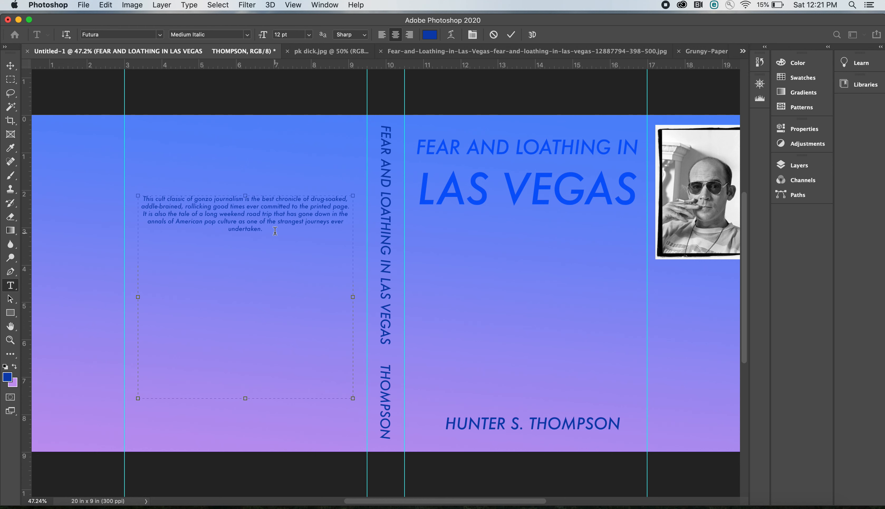
# Set the font size of the back-cover blurb paragraph to 18 pt
pyautogui.moveTo(275, 231); pyautogui.dragTo(133, 197)
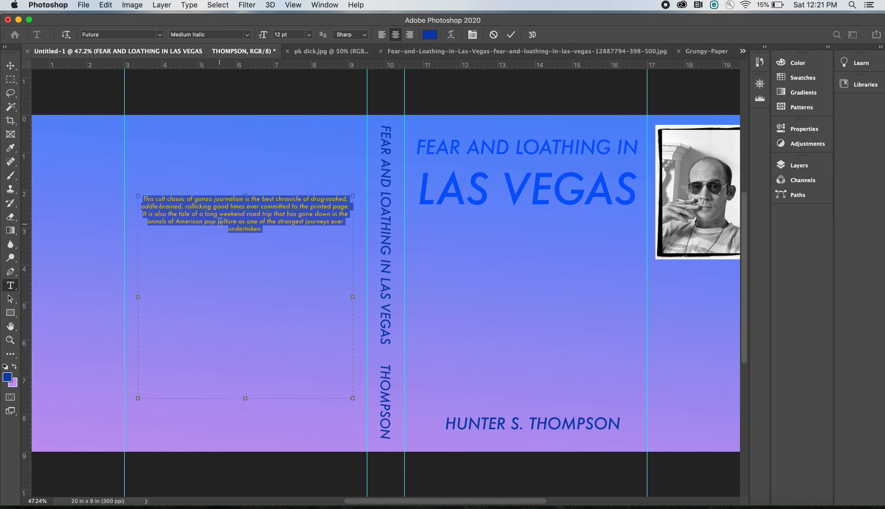
pyautogui.click(310, 36)
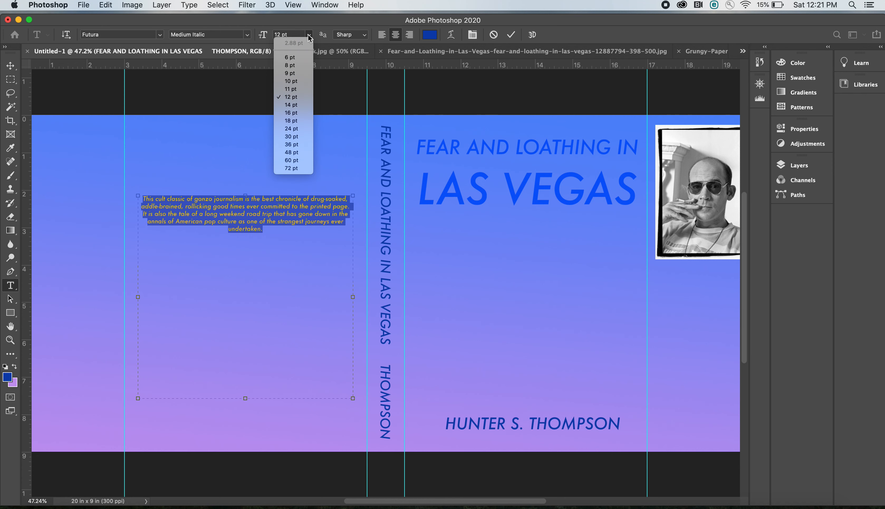
pyautogui.click(296, 121)
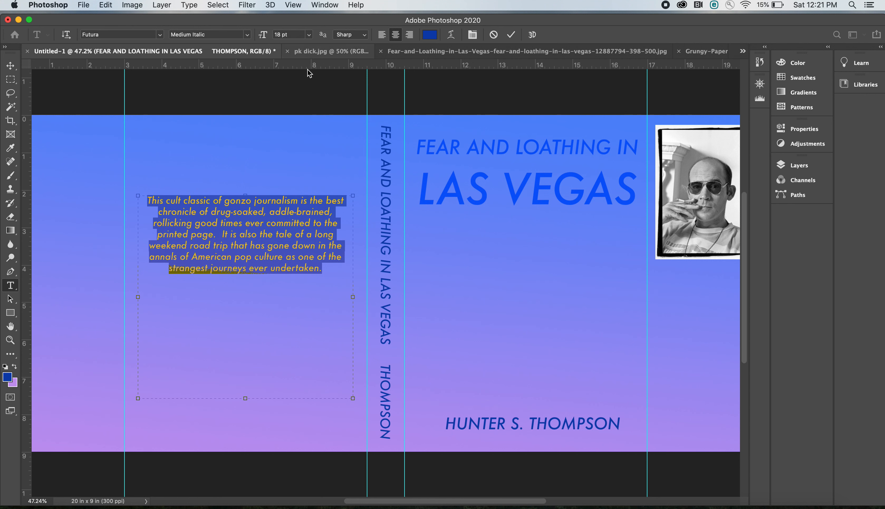
# Try the back-cover blurb at 24 pt and at 16 pt, and return it to 18 pt
pyautogui.click(310, 35)
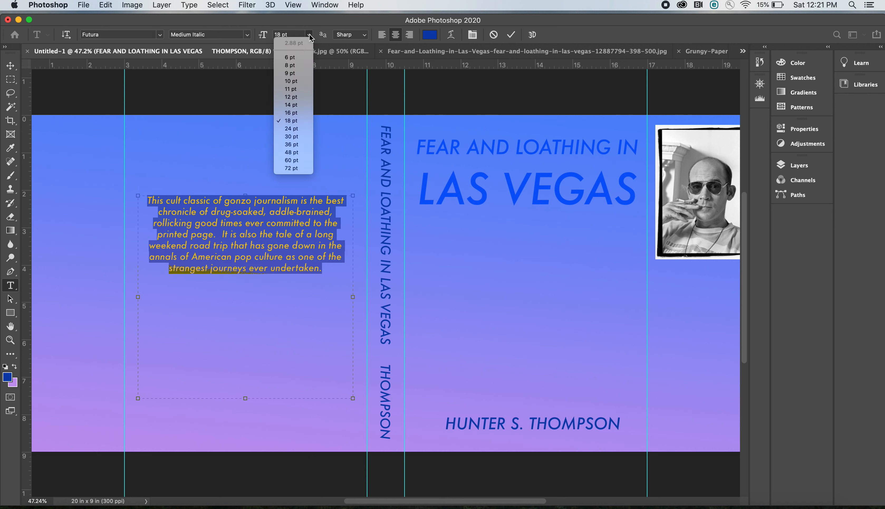
pyautogui.click(296, 129)
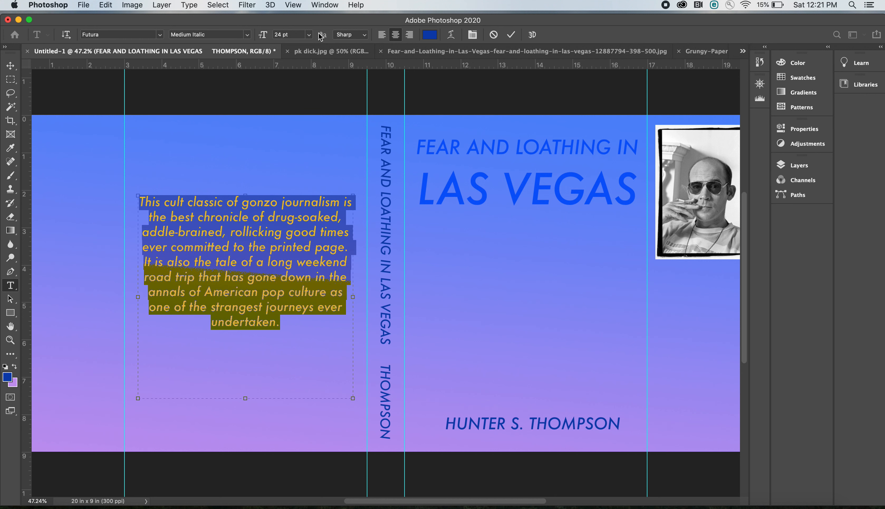
pyautogui.click(309, 34)
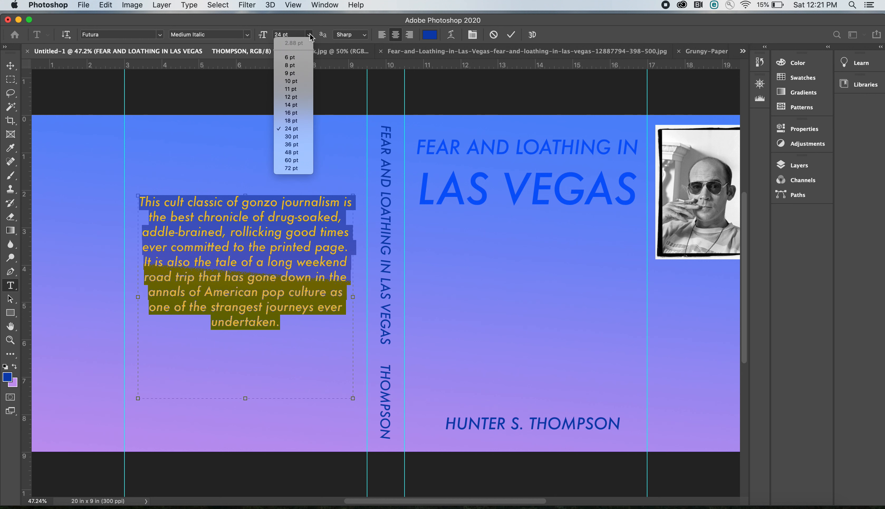
pyautogui.click(291, 112)
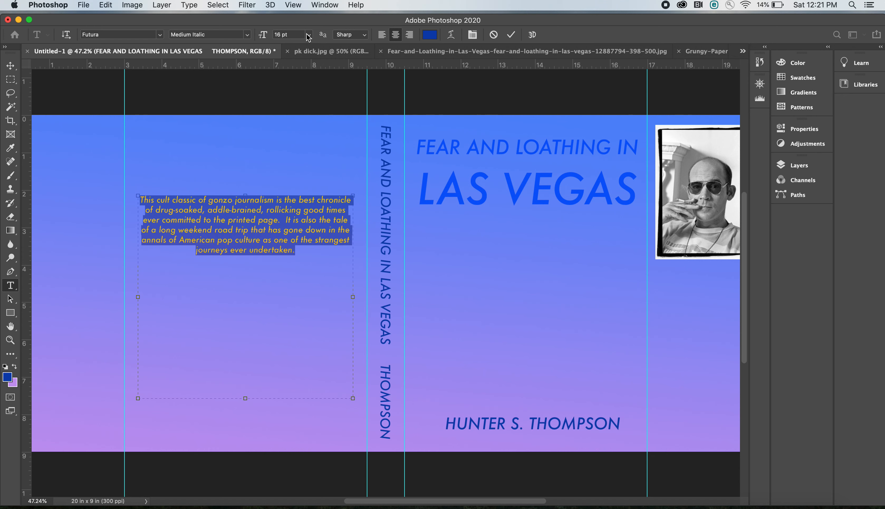
pyautogui.click(309, 34)
pyautogui.click(292, 121)
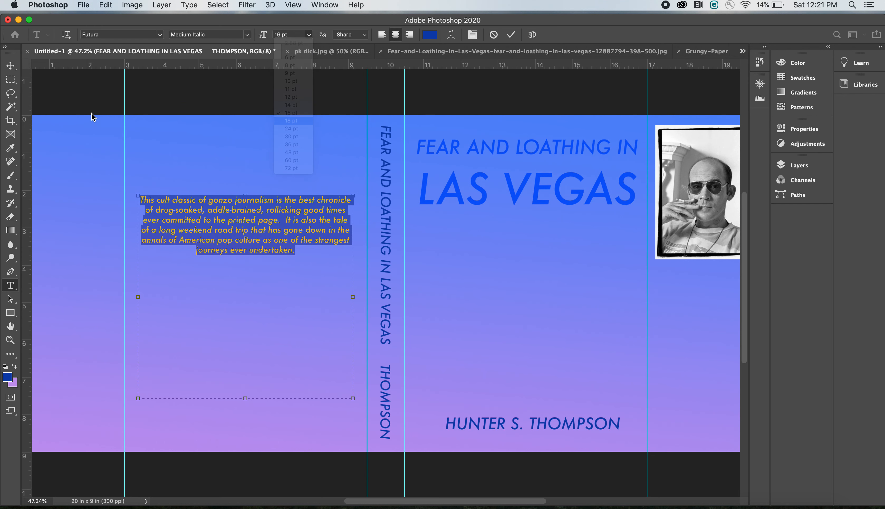
# Move the blurb text box higher on the back cover, with its upper edge about 1 inch below the cover's top
pyautogui.click(11, 66)
pyautogui.moveTo(234, 226); pyautogui.dragTo(234, 180)
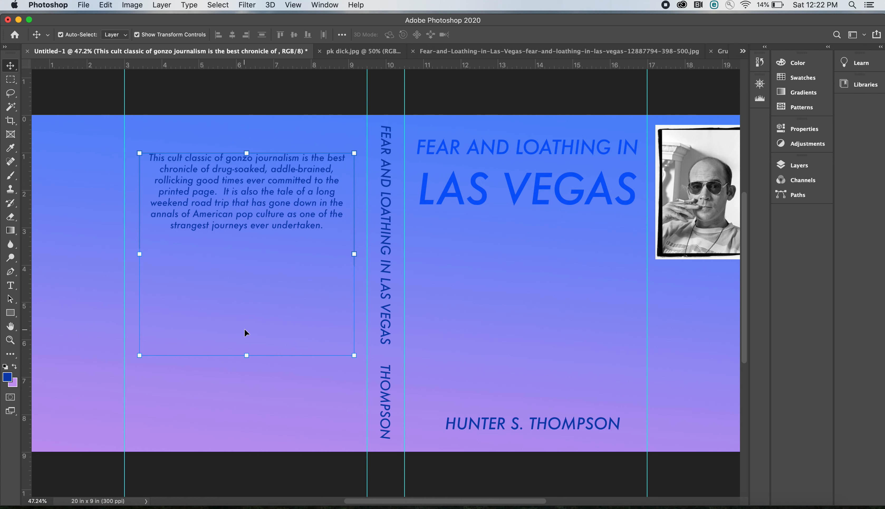
pyautogui.moveTo(232, 216); pyautogui.dragTo(233, 215)
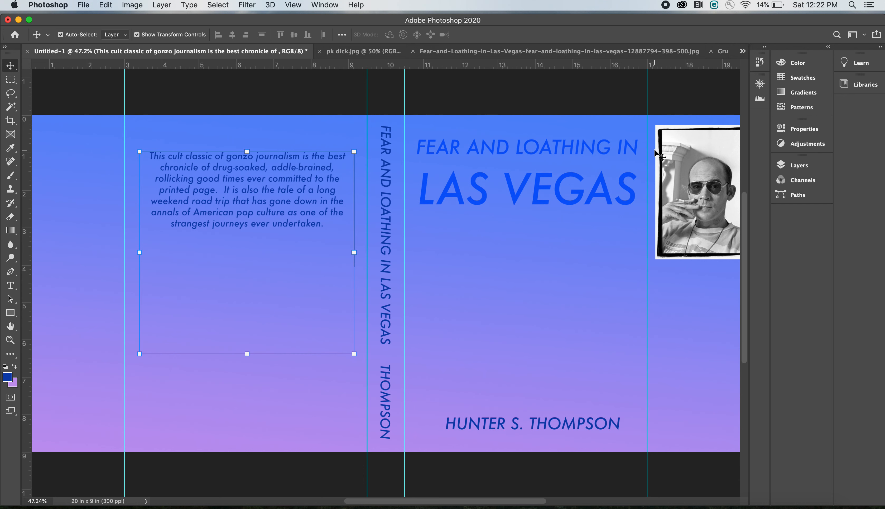
pyautogui.click(760, 85)
pyautogui.moveTo(701, 149); pyautogui.dragTo(701, 149)
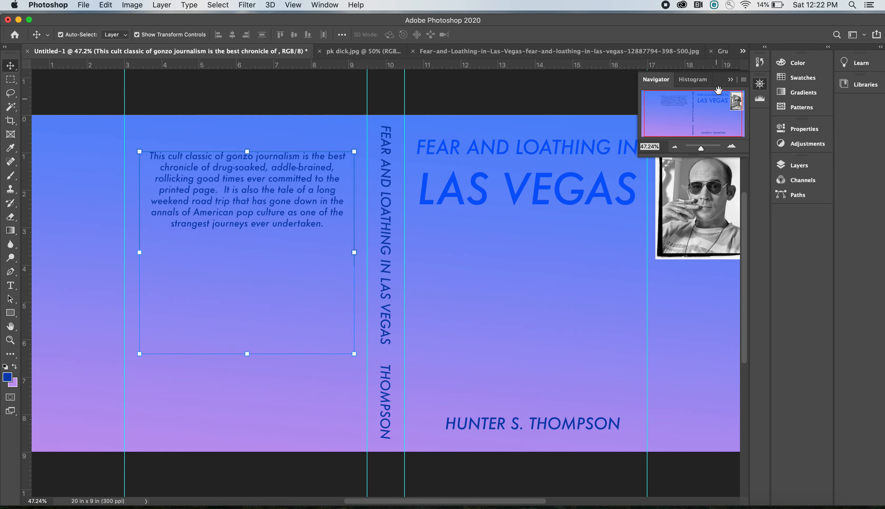
pyautogui.click(731, 83)
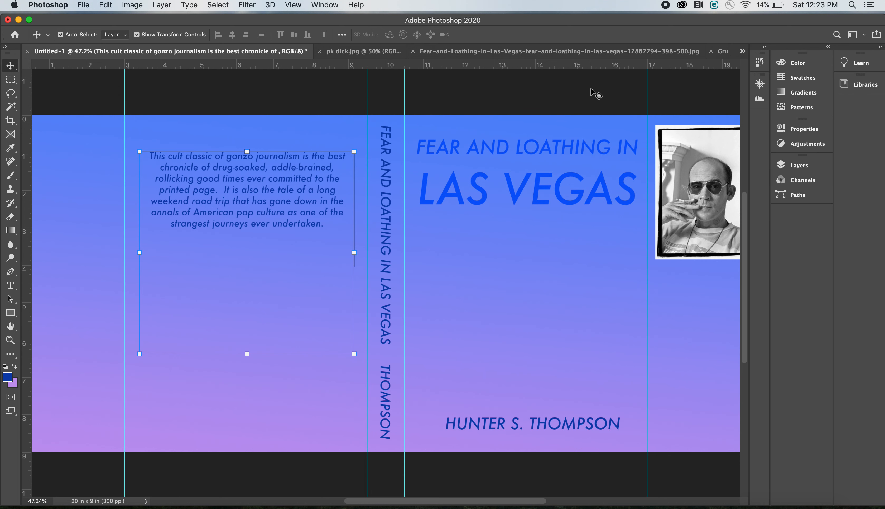
pyautogui.moveTo(545, 22); pyautogui.dragTo(545, 20)
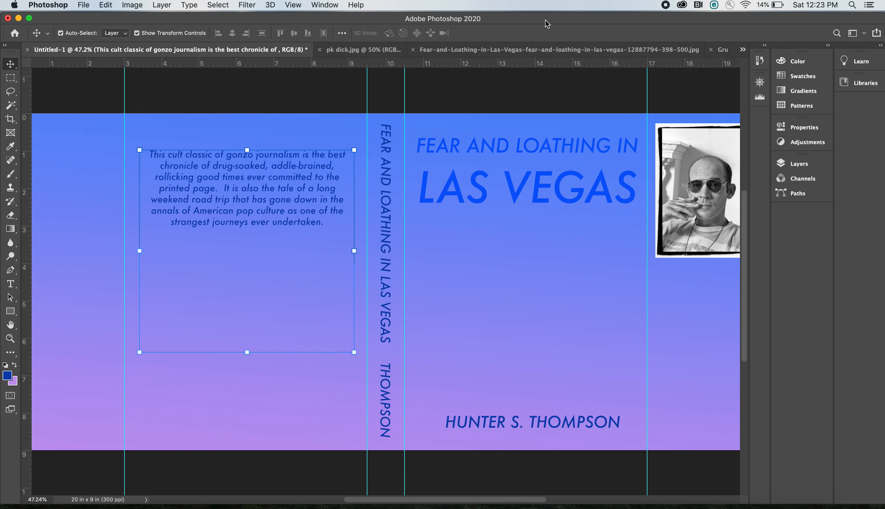
pyautogui.click(761, 83)
pyautogui.moveTo(722, 106); pyautogui.dragTo(726, 99)
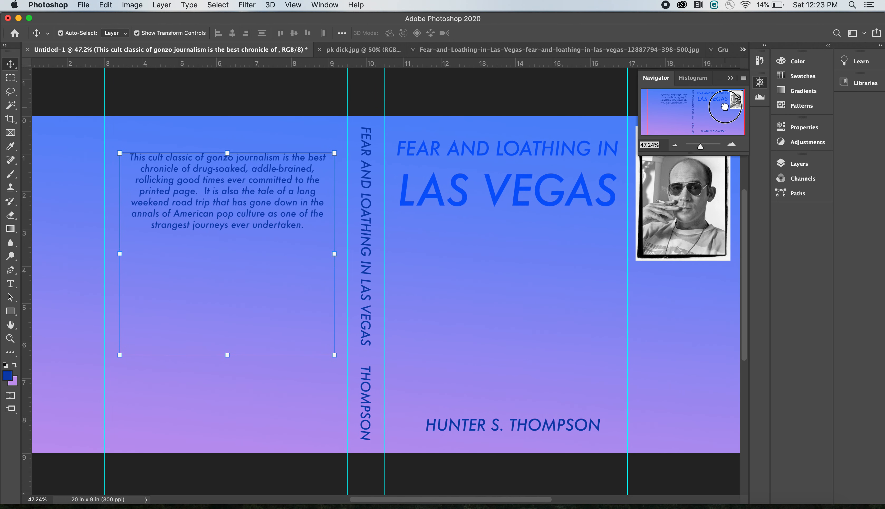
pyautogui.click(730, 77)
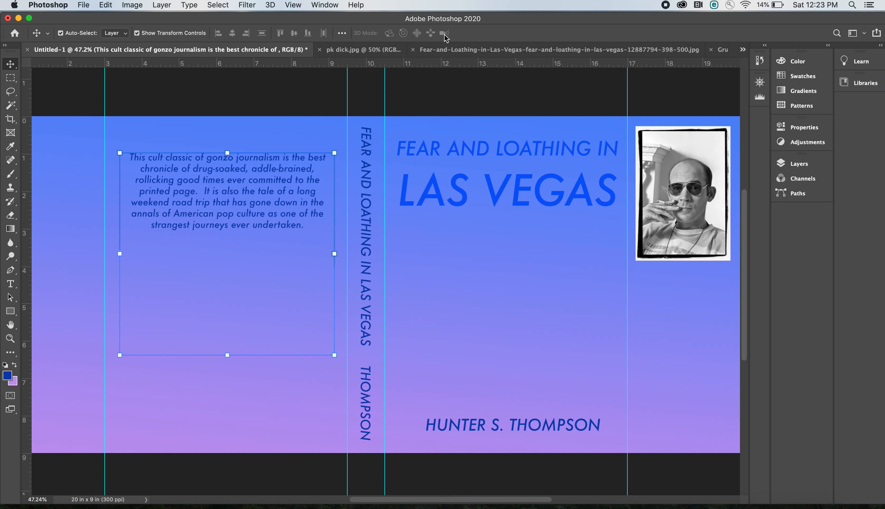
# Cut the selected figure from the Fear-and-Loathing-in-Las-Vegas image and paste it into the Untitled-1 book cover
pyautogui.click(453, 49)
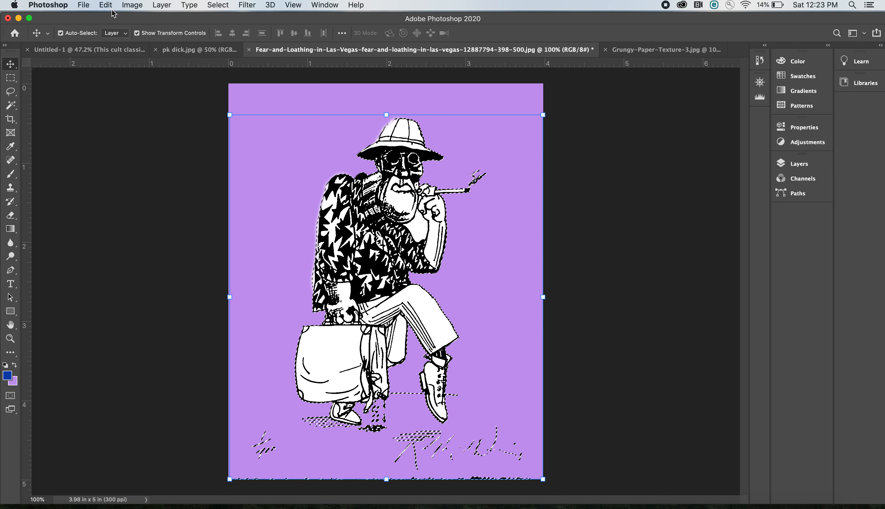
pyautogui.click(106, 4)
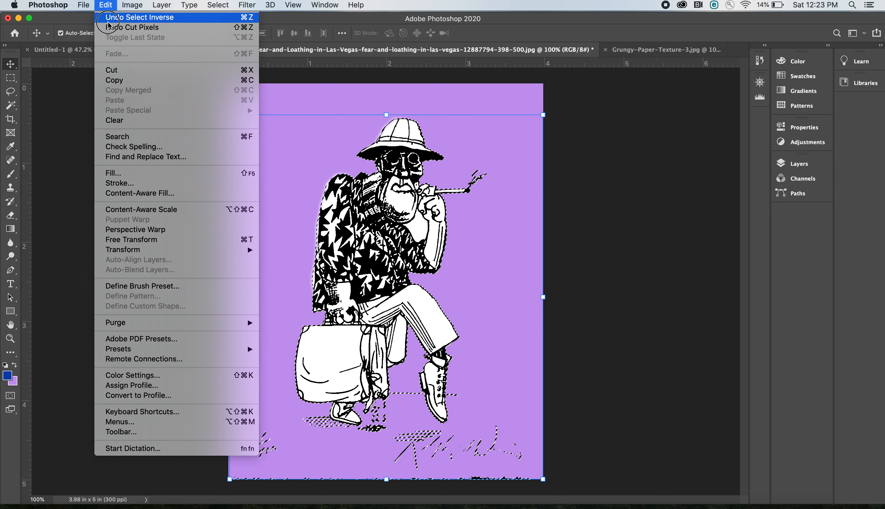
pyautogui.click(109, 70)
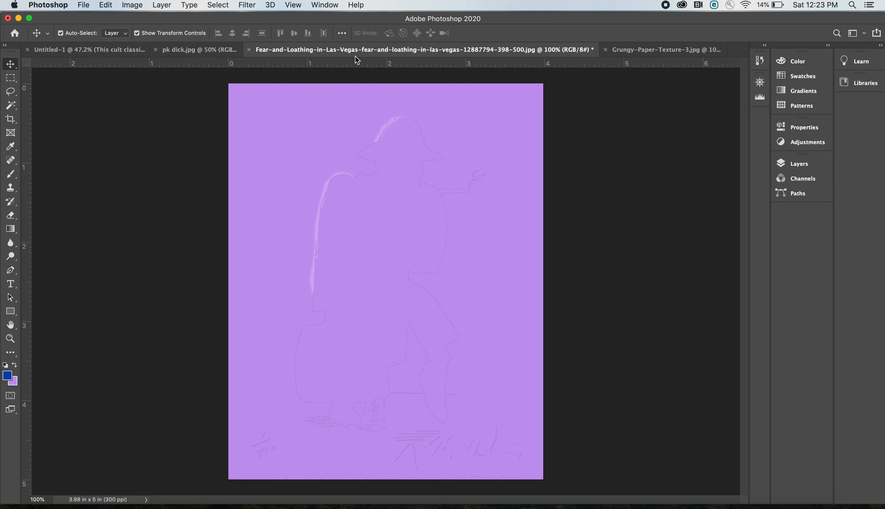
pyautogui.click(168, 50)
pyautogui.click(89, 52)
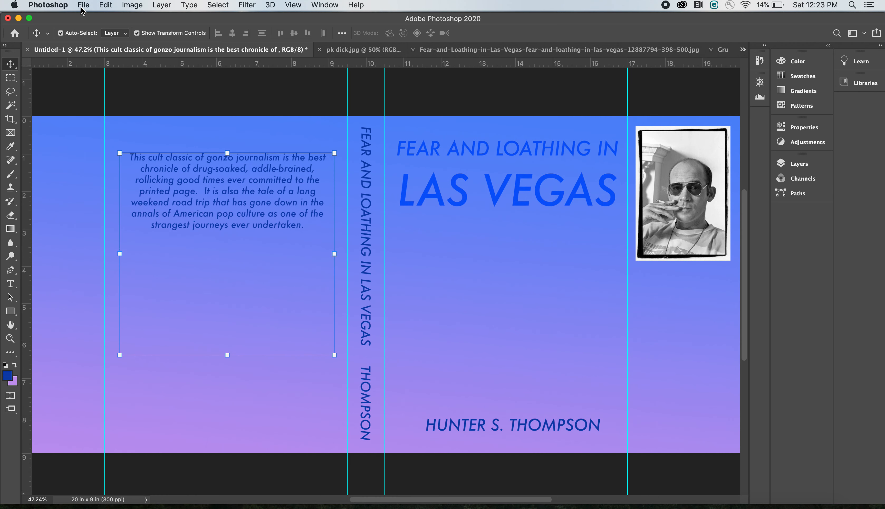
pyautogui.click(108, 5)
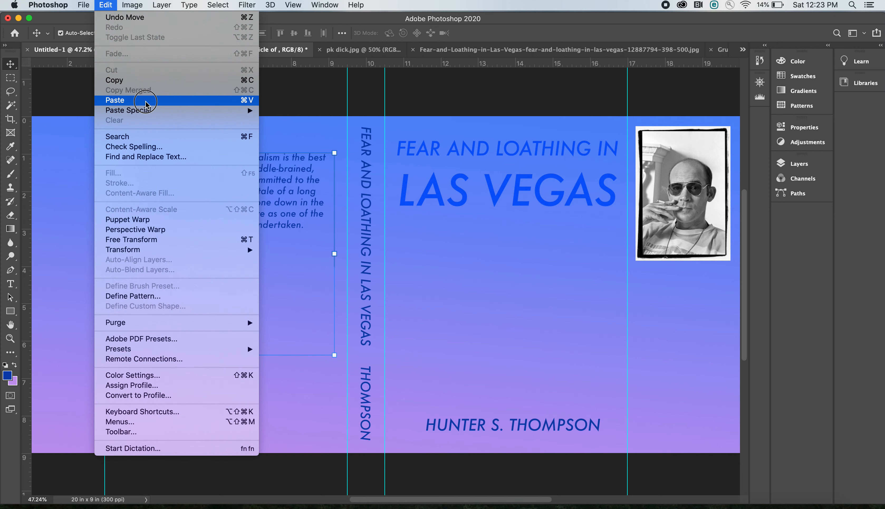
pyautogui.click(130, 100)
# Scale the pasted figure to about 142% and position it on the front cover directly beneath the LAS VEGAS title
pyautogui.moveTo(397, 232); pyautogui.dragTo(539, 317)
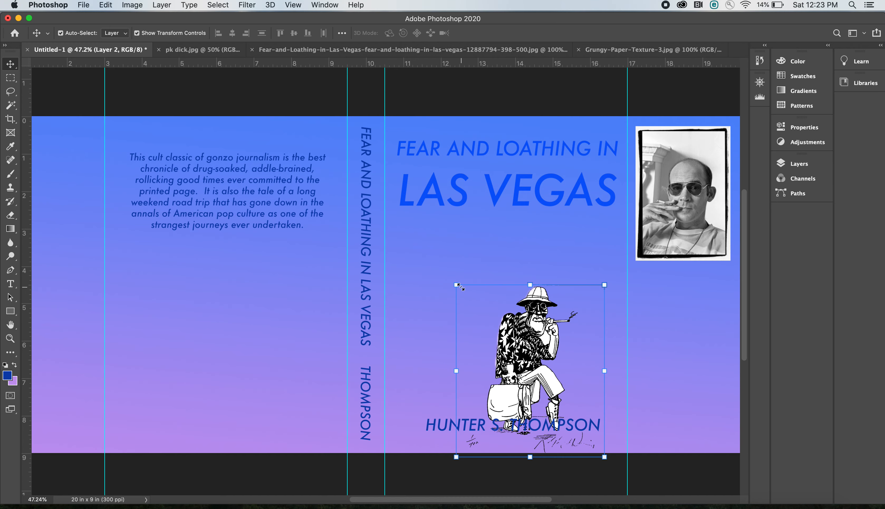
pyautogui.moveTo(457, 284); pyautogui.dragTo(366, 179)
pyautogui.moveTo(428, 247); pyautogui.dragTo(438, 268)
pyautogui.moveTo(377, 202); pyautogui.dragTo(405, 234)
pyautogui.moveTo(520, 299); pyautogui.dragTo(518, 278)
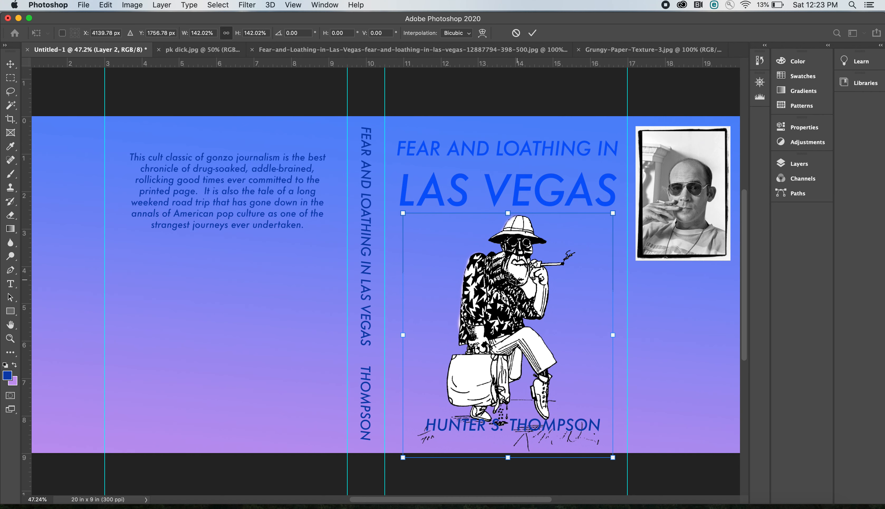
pyautogui.click(10, 64)
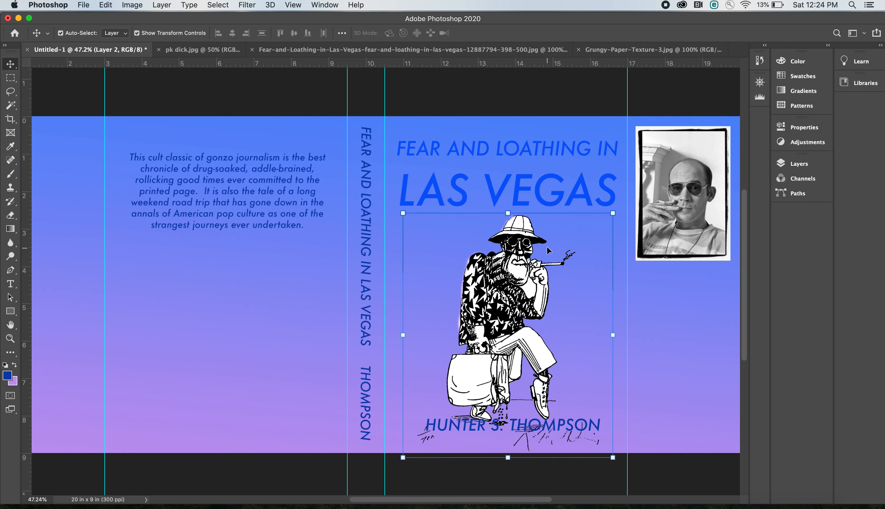
pyautogui.moveTo(511, 334); pyautogui.dragTo(511, 330)
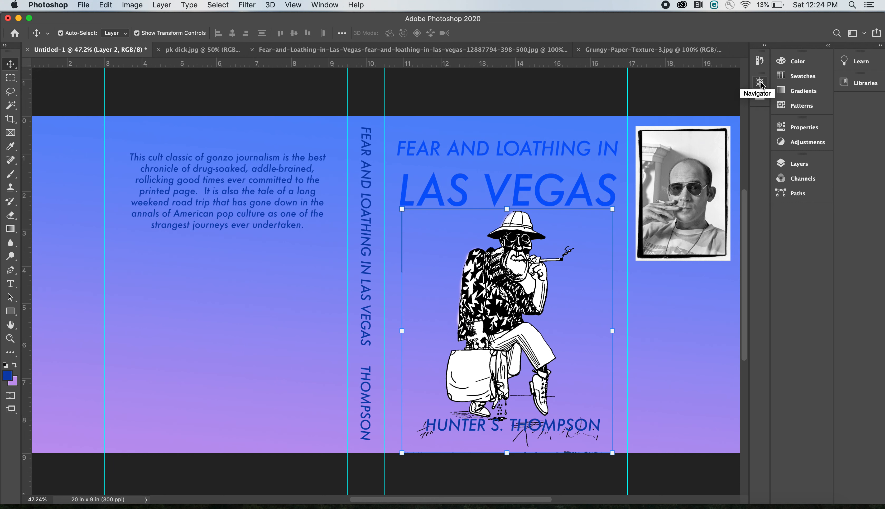
# Select the HUNTER S. THOMPSON text layer and move the author name slightly lower on the front cover
pyautogui.click(804, 164)
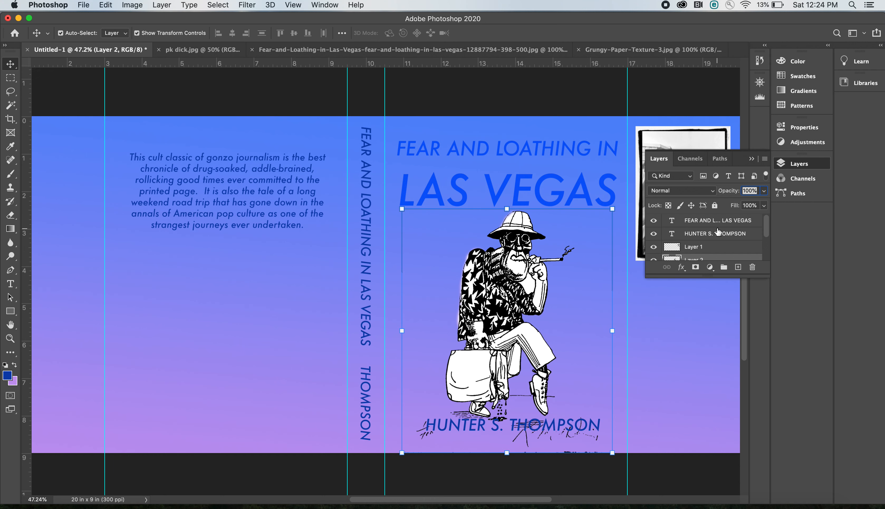
pyautogui.scroll(-3, 763, 233)
pyautogui.scroll(3, 744, 238)
pyautogui.click(741, 239)
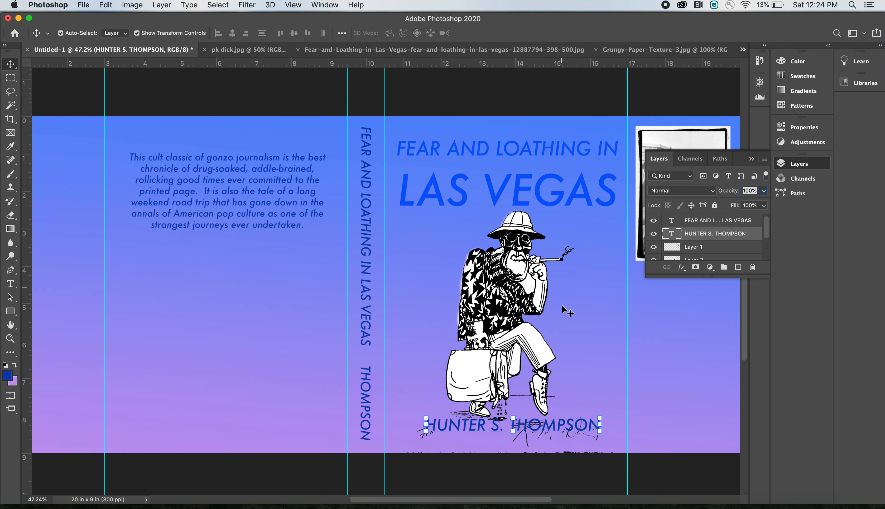
pyautogui.moveTo(534, 427); pyautogui.dragTo(534, 434)
# Erase the signature and stray marks below the figure on Layer 2 using a 332 px eraser
pyautogui.scroll(-2, 731, 240)
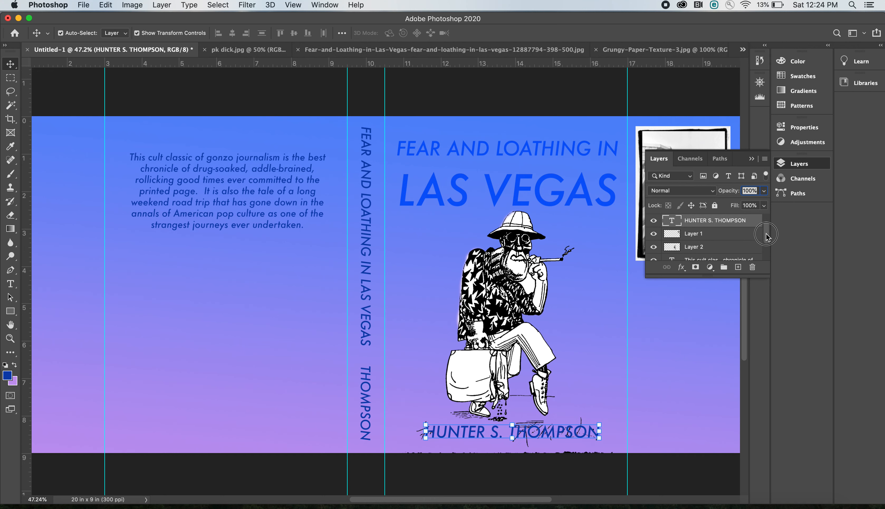
pyautogui.click(723, 234)
pyautogui.click(653, 233)
pyautogui.click(654, 234)
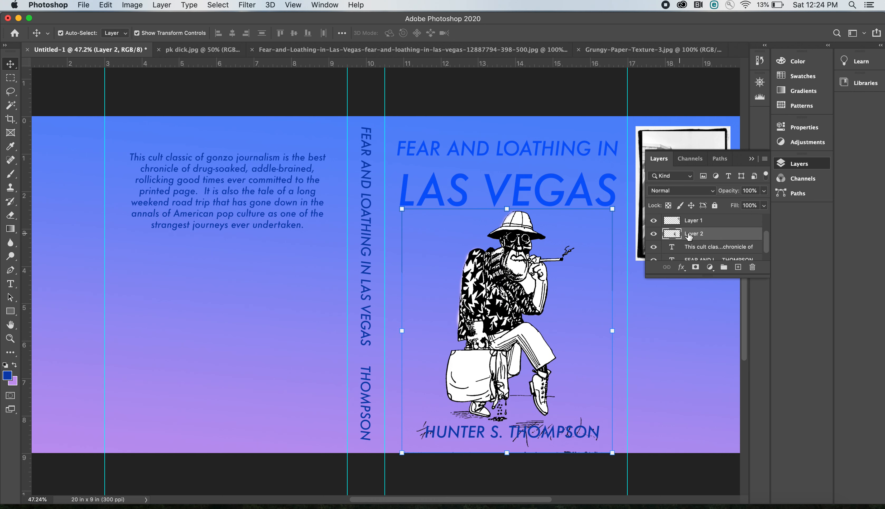
pyautogui.click(11, 216)
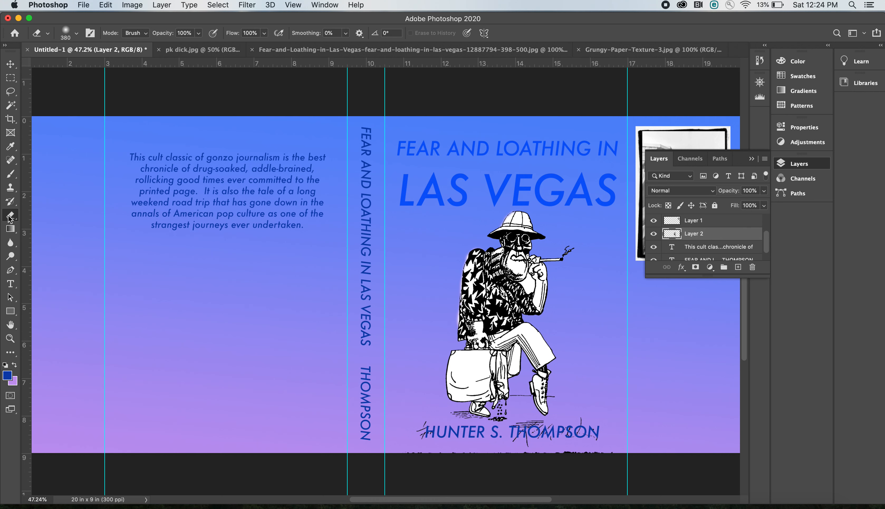
pyautogui.click(67, 33)
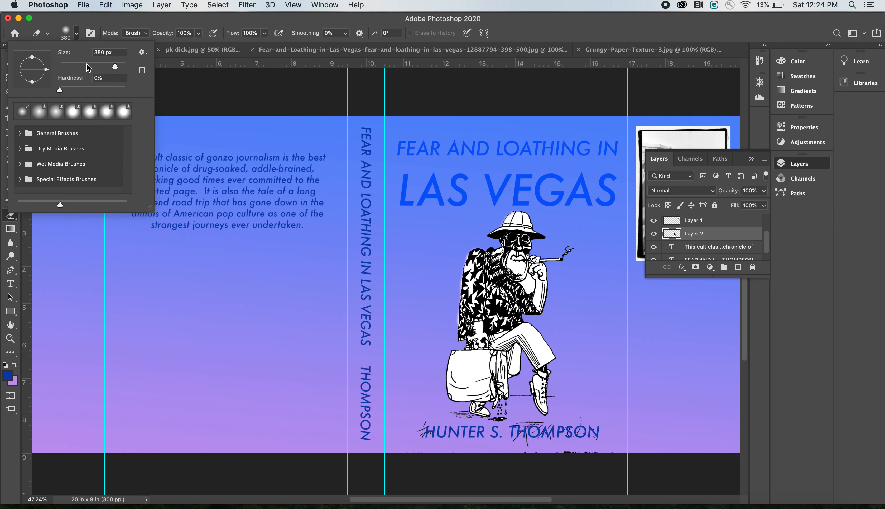
pyautogui.moveTo(115, 66); pyautogui.dragTo(117, 67)
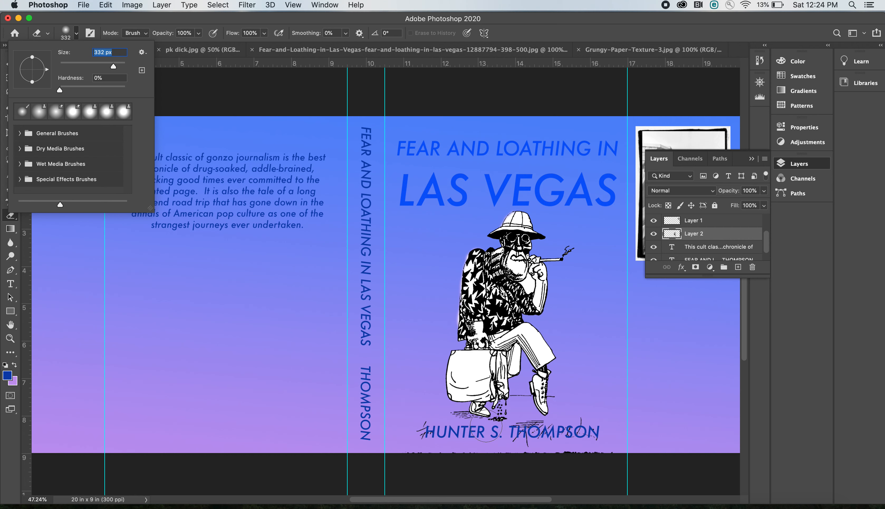
pyautogui.moveTo(588, 424)
pyautogui.mouseDown()
pyautogui.moveTo(487, 442)
pyautogui.moveTo(442, 441)
pyautogui.moveTo(419, 428)
pyautogui.moveTo(401, 450)
pyautogui.moveTo(607, 453)
pyautogui.mouseUp()
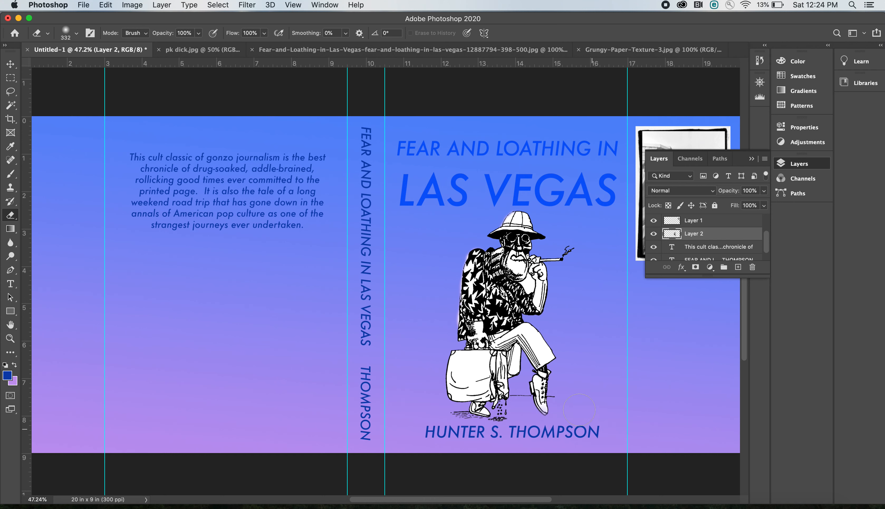
# Nudge the figure slightly down and to the left on the front cover with the Move tool
pyautogui.click(11, 64)
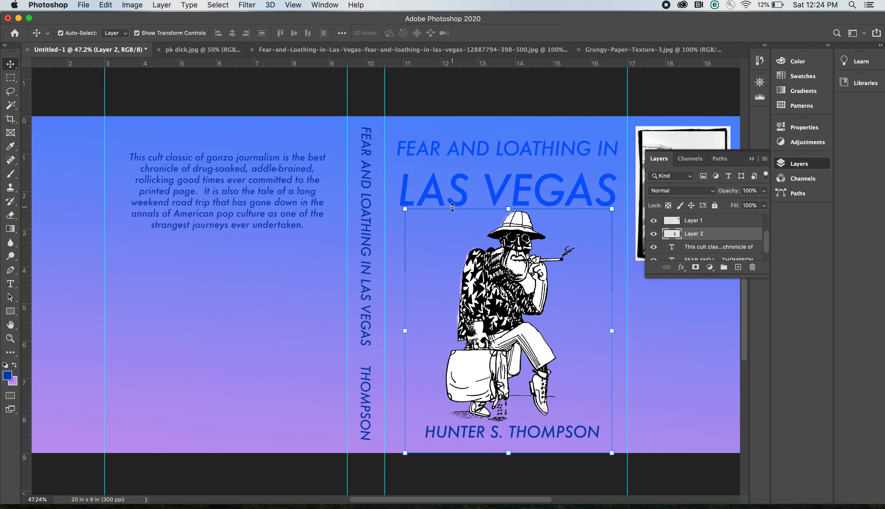
pyautogui.moveTo(483, 259); pyautogui.dragTo(482, 259)
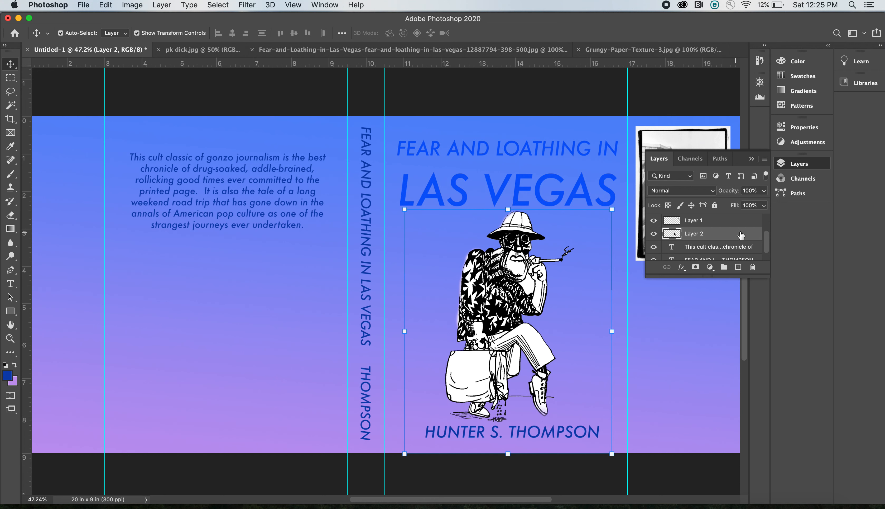
pyautogui.moveTo(767, 241); pyautogui.dragTo(767, 255)
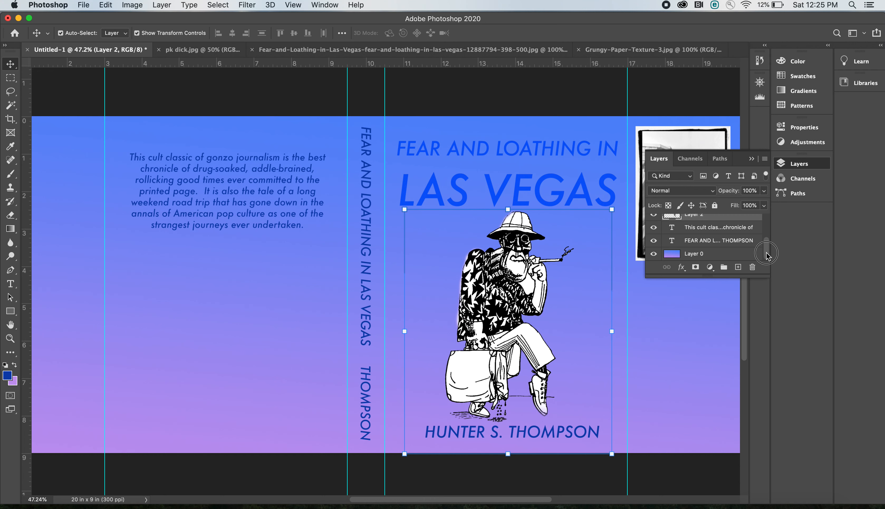
# Select the gradient Layer 0 in the jacket document and rotate the Grungy-Paper-Texture-3.jpg image 90° clockwise
pyautogui.click(736, 255)
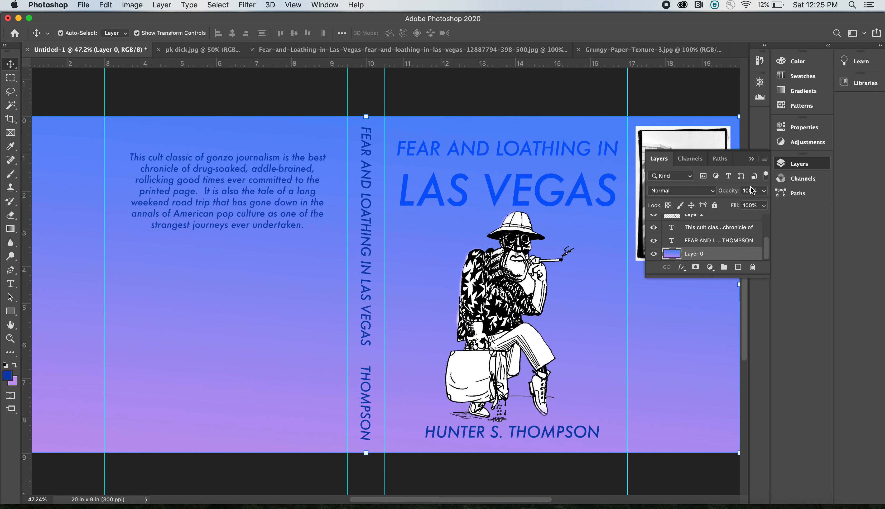
pyautogui.click(751, 160)
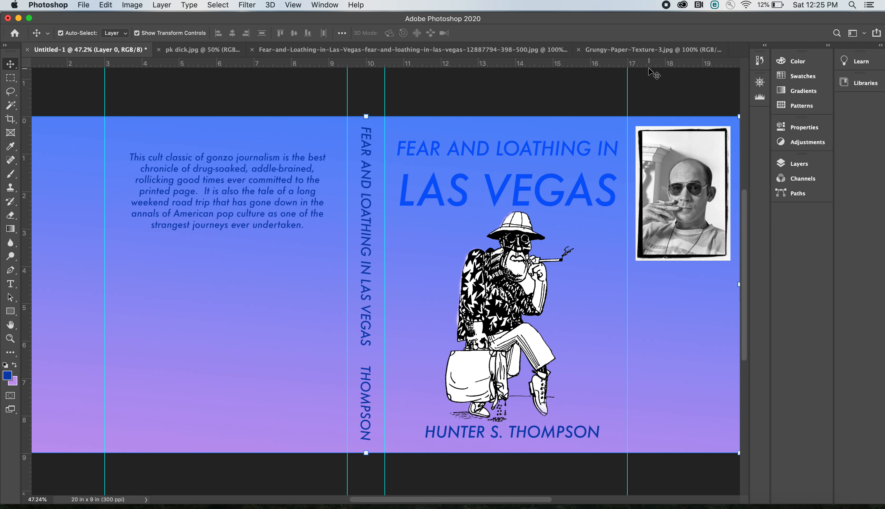
pyautogui.click(623, 48)
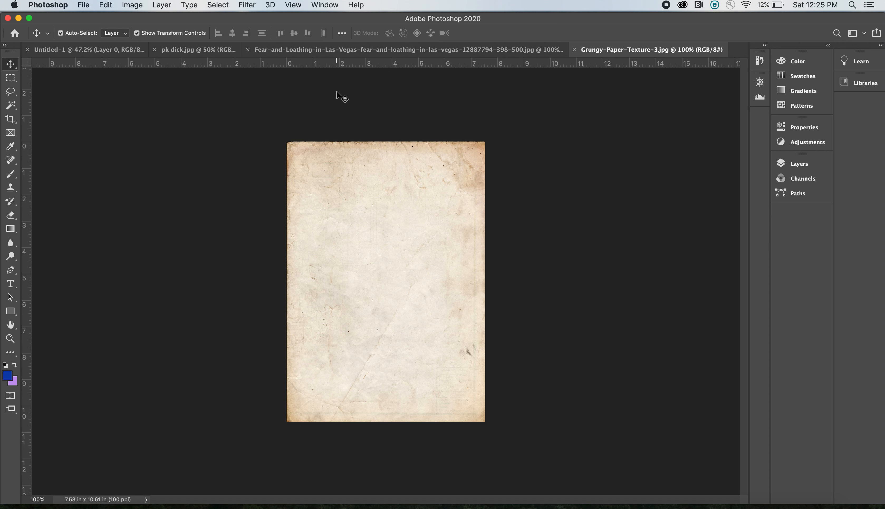
pyautogui.click(130, 5)
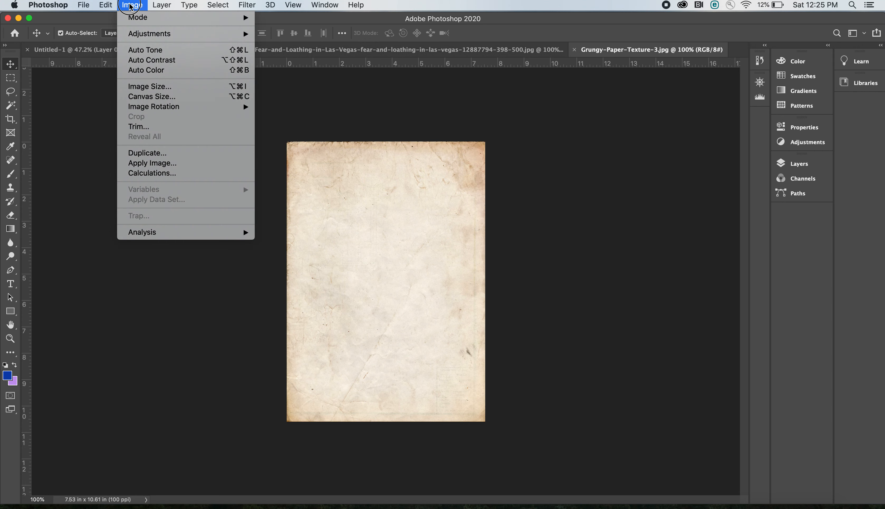
pyautogui.moveTo(155, 106)
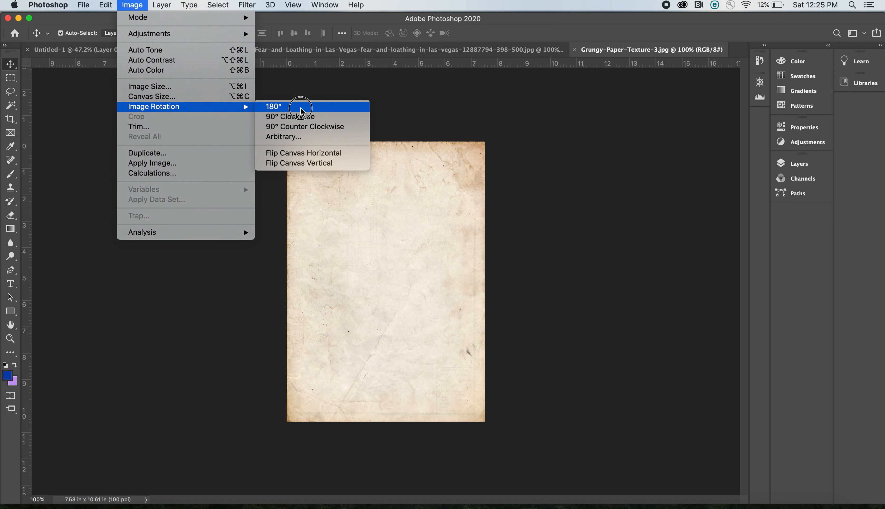
pyautogui.click(302, 116)
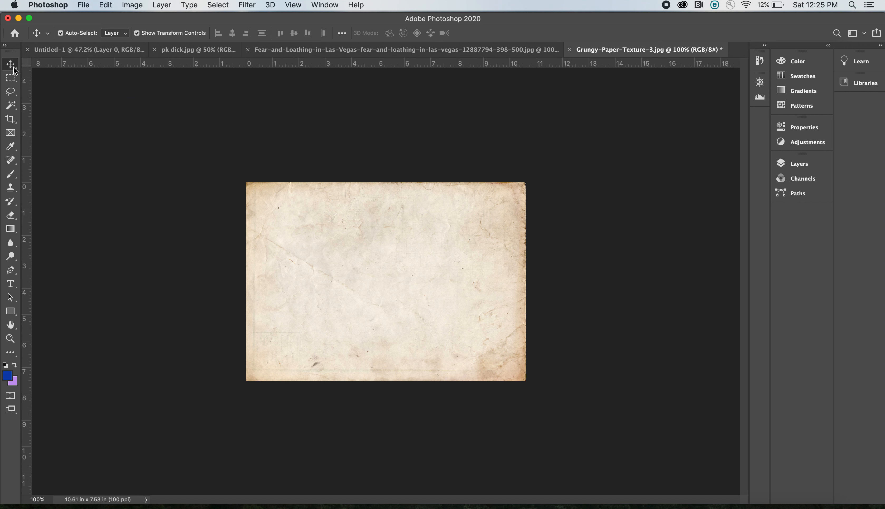
# Float the Grungy-Paper-Texture-3.jpg window and copy its paper texture into the jacket document as a new layer above the gradient
pyautogui.click(761, 85)
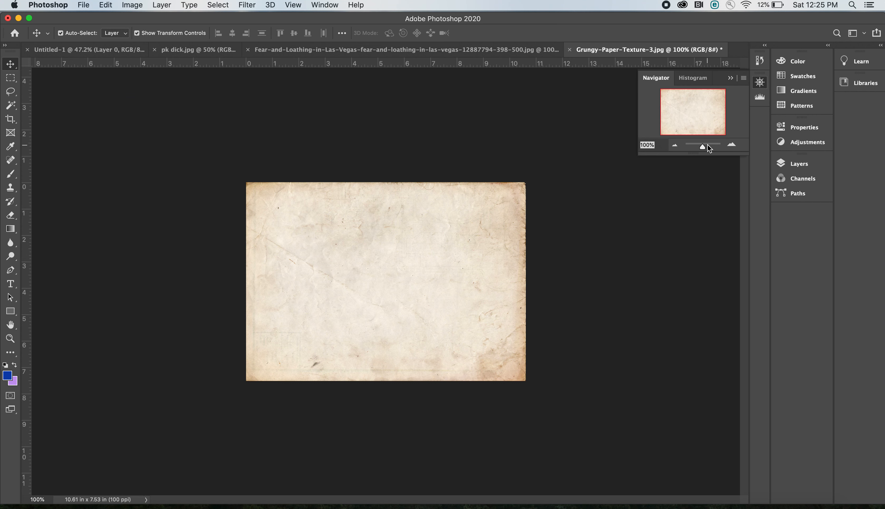
pyautogui.moveTo(703, 149); pyautogui.dragTo(706, 148)
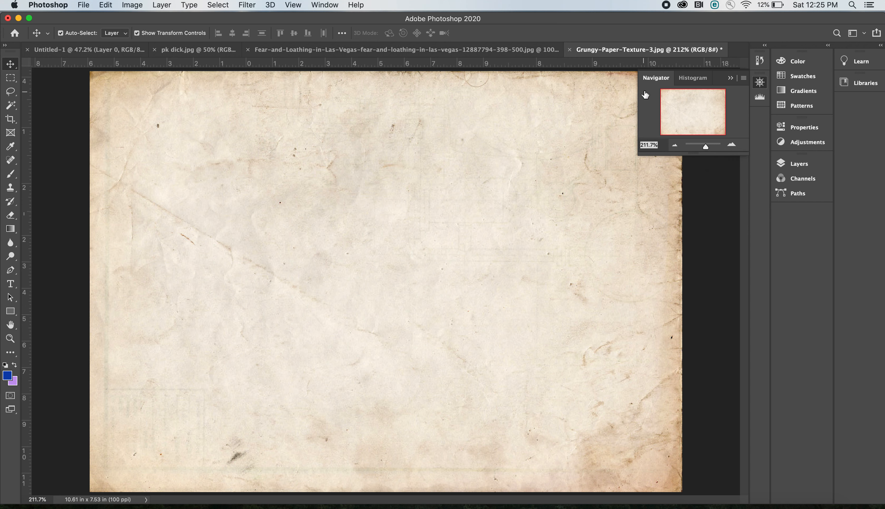
pyautogui.moveTo(606, 53); pyautogui.dragTo(634, 34)
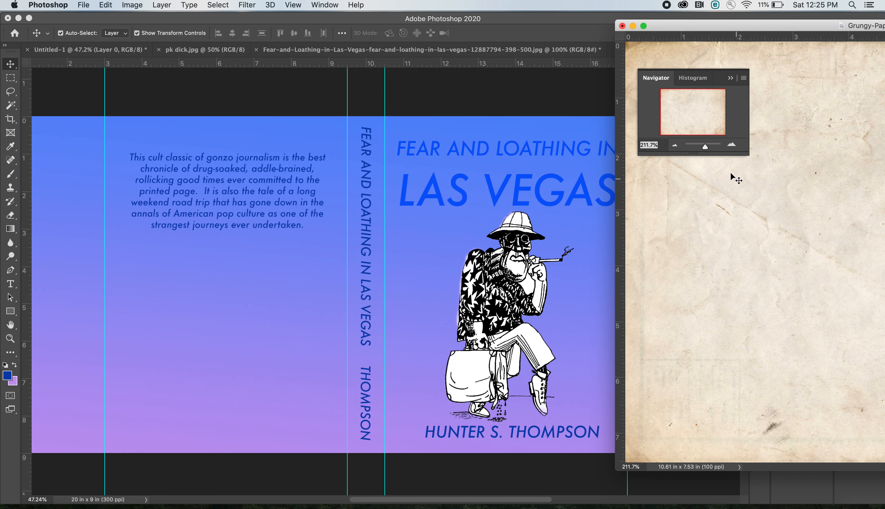
pyautogui.moveTo(678, 27); pyautogui.dragTo(645, 29)
pyautogui.moveTo(707, 213); pyautogui.dragTo(98, 166)
# Scale the paper texture to about 568% and position it to cover the entire jacket, committing the transform
pyautogui.moveTo(165, 212); pyautogui.dragTo(713, 466)
pyautogui.moveTo(282, 310); pyautogui.dragTo(378, 334)
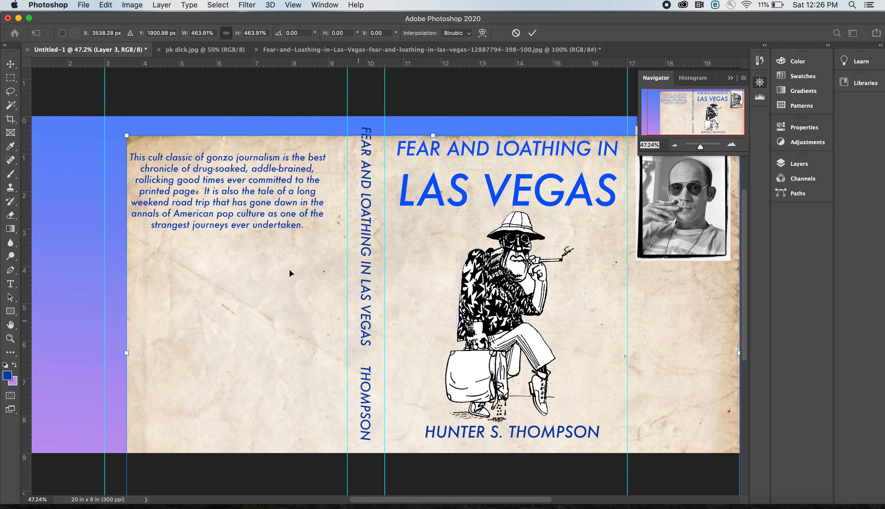
pyautogui.moveTo(127, 134); pyautogui.dragTo(52, 83)
pyautogui.moveTo(245, 248); pyautogui.dragTo(222, 214)
pyautogui.moveTo(262, 316); pyautogui.dragTo(263, 258)
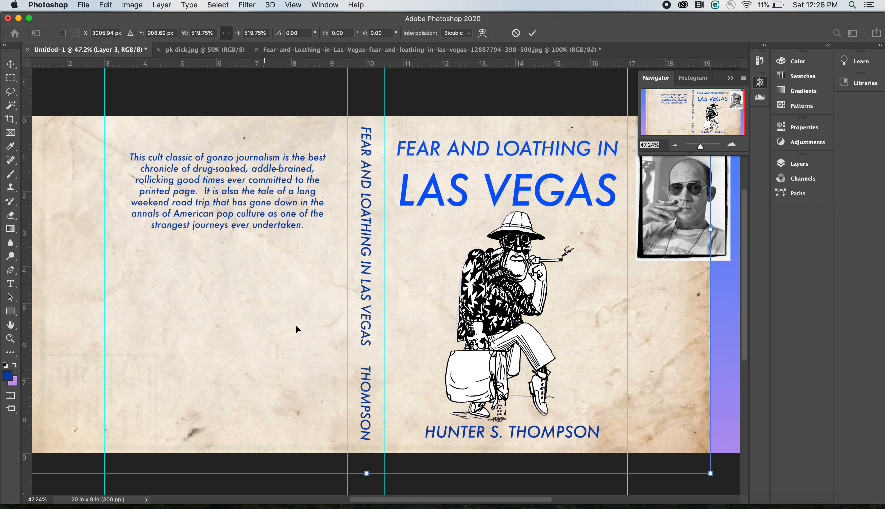
pyautogui.moveTo(711, 474); pyautogui.dragTo(769, 475)
pyautogui.moveTo(699, 147); pyautogui.dragTo(701, 146)
pyautogui.moveTo(332, 258); pyautogui.dragTo(305, 256)
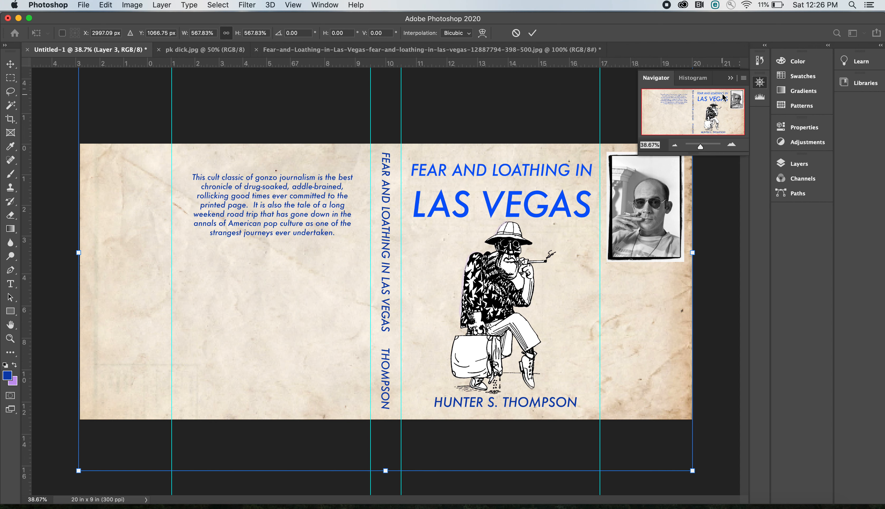
pyautogui.click(731, 78)
pyautogui.click(760, 82)
pyautogui.moveTo(701, 146); pyautogui.dragTo(701, 148)
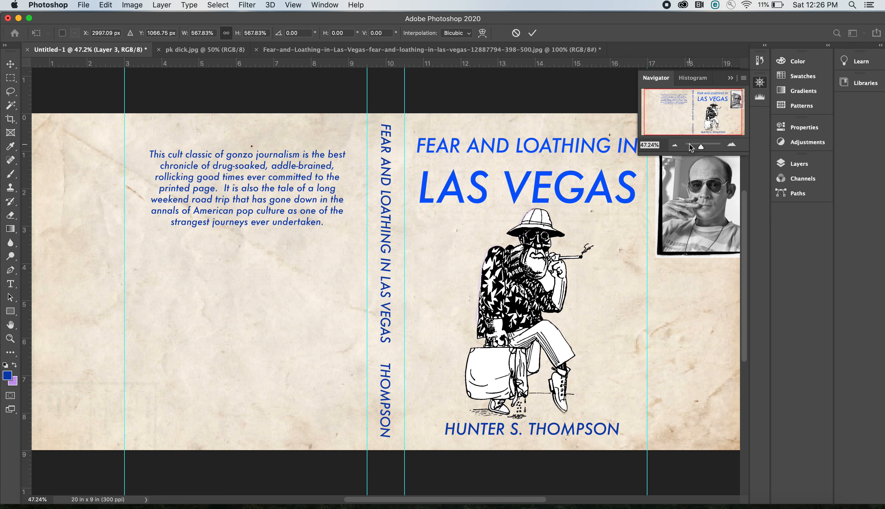
pyautogui.click(11, 64)
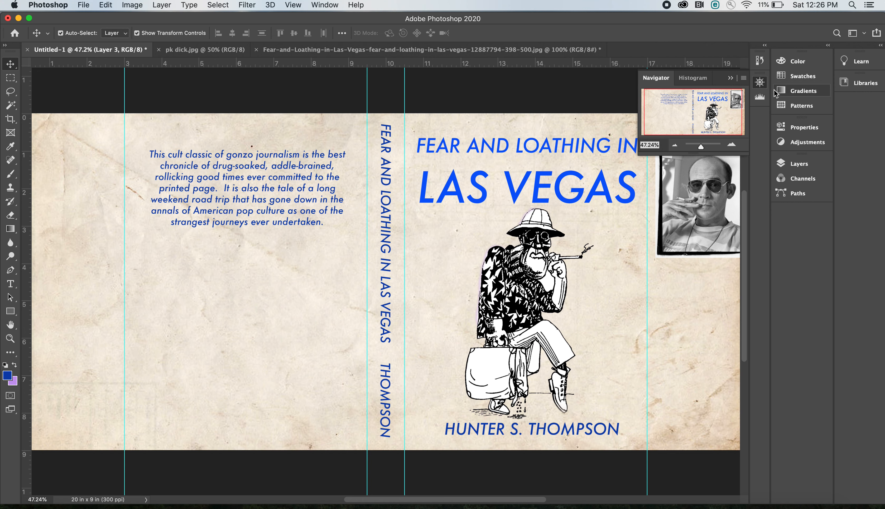
# Toggle the visibility of the paper texture Layer 3 to compare the jacket with and without it
pyautogui.click(799, 164)
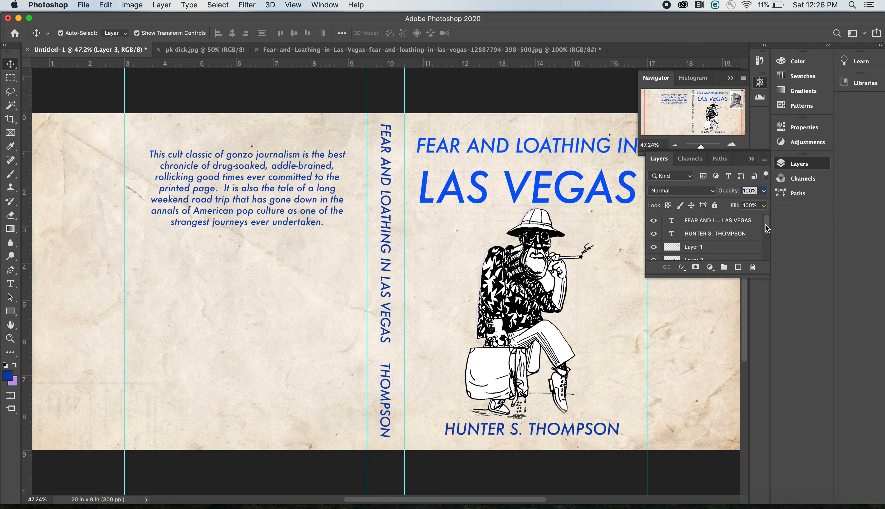
pyautogui.moveTo(767, 247); pyautogui.dragTo(767, 258)
pyautogui.click(654, 241)
pyautogui.click(654, 241)
pyautogui.click(654, 241)
pyautogui.click(653, 241)
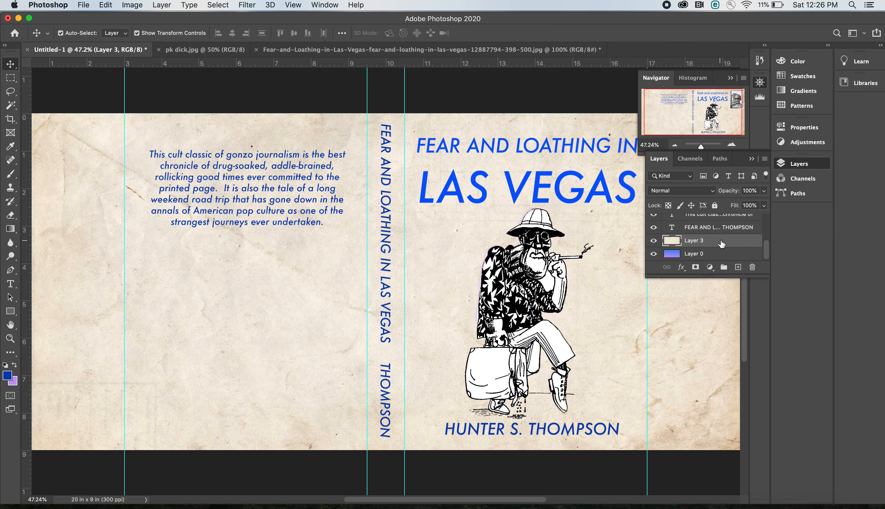
# Darken the paper texture on Layer 3 and strengthen its contrast with the Brightness/Contrast adjustment
pyautogui.click(126, 5)
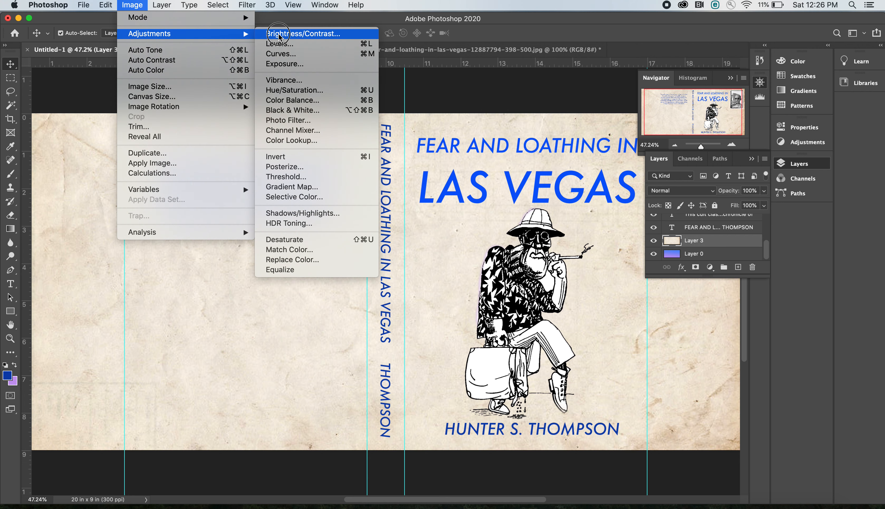
pyautogui.click(501, 155)
pyautogui.moveTo(599, 239); pyautogui.dragTo(665, 331)
pyautogui.click(761, 320)
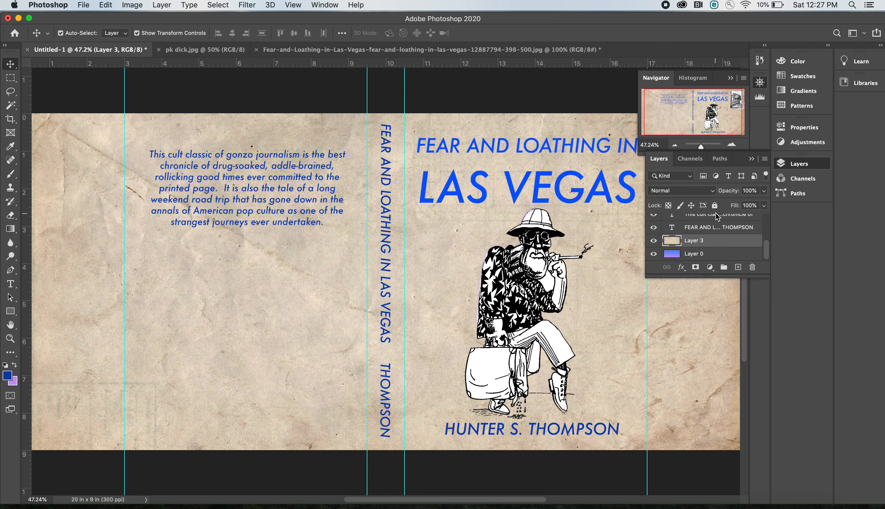
# Set the blending mode of the paper texture Layer 3 to Lighten
pyautogui.click(714, 192)
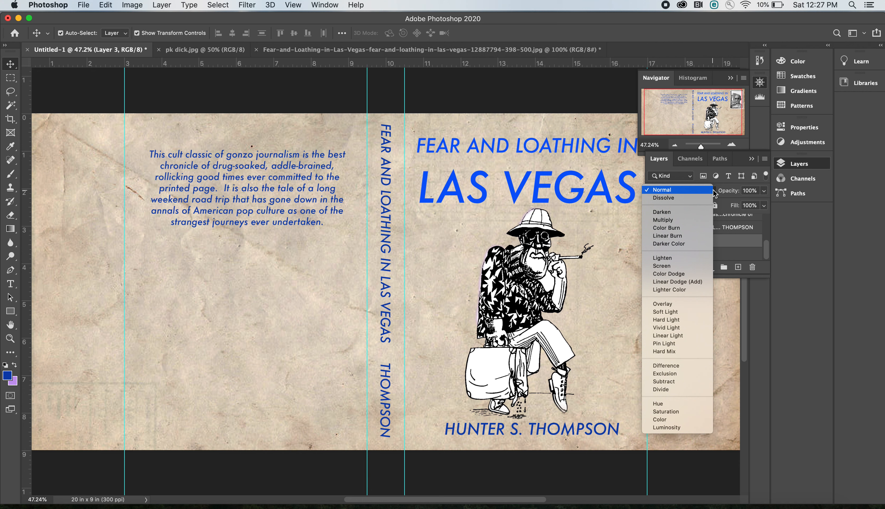
pyautogui.click(738, 239)
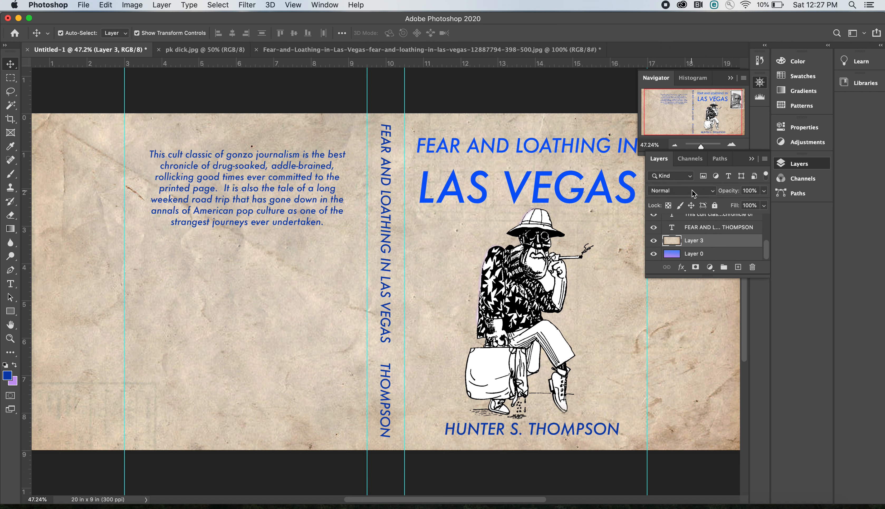
pyautogui.click(714, 192)
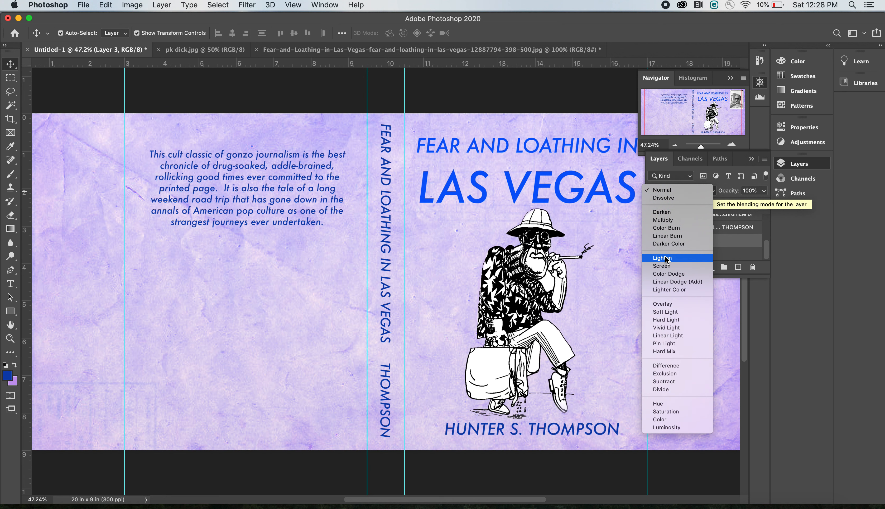
pyautogui.click(667, 259)
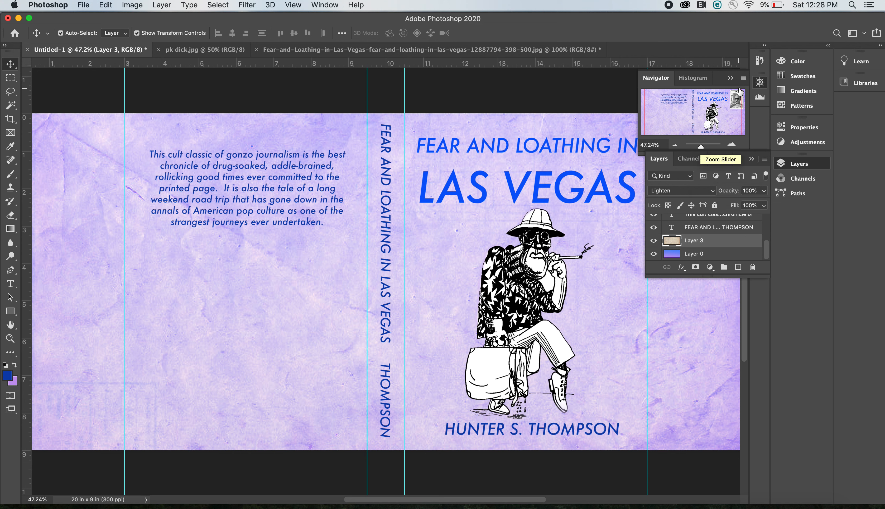
# Hide and reshow the paper texture Layer 3 repeatedly to examine how it blends with the gradient
pyautogui.click(731, 78)
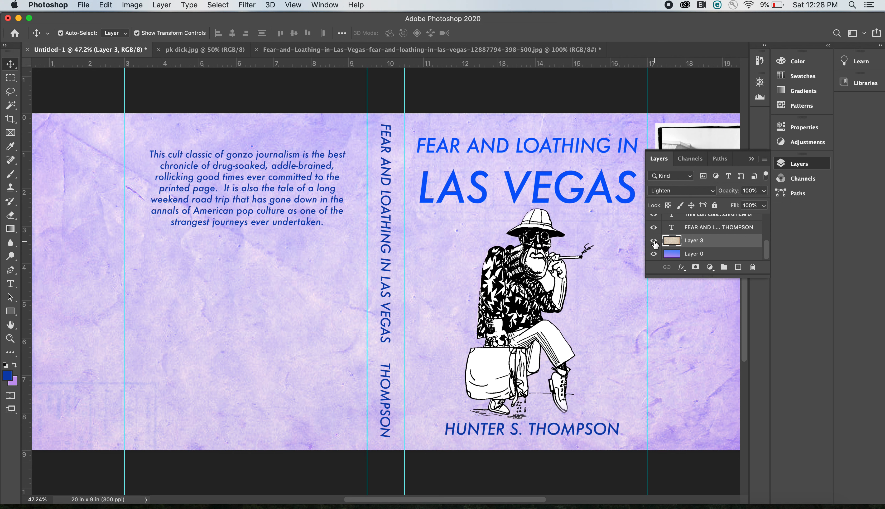
pyautogui.click(654, 240)
pyautogui.click(654, 241)
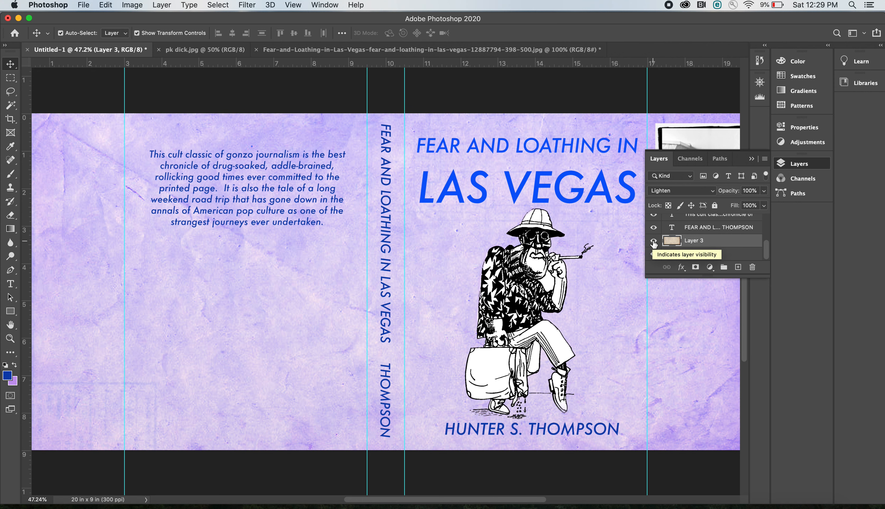
pyautogui.click(653, 241)
pyautogui.click(654, 241)
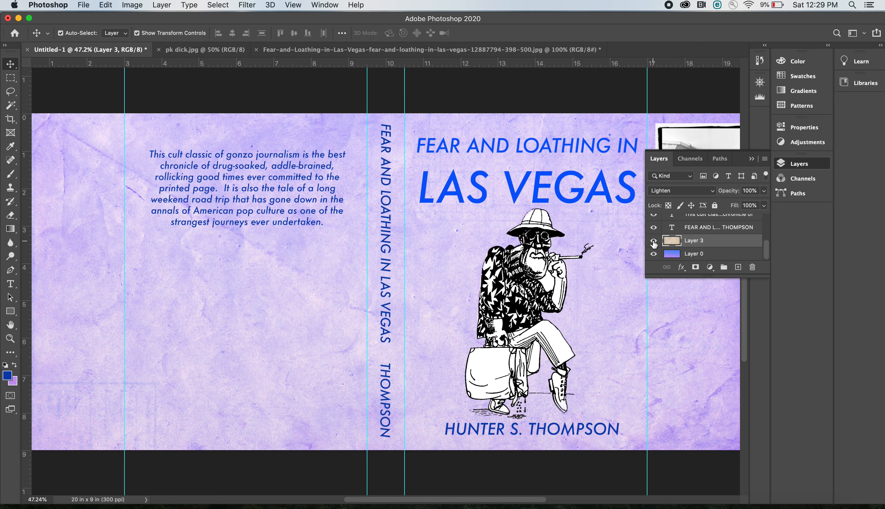
pyautogui.click(654, 241)
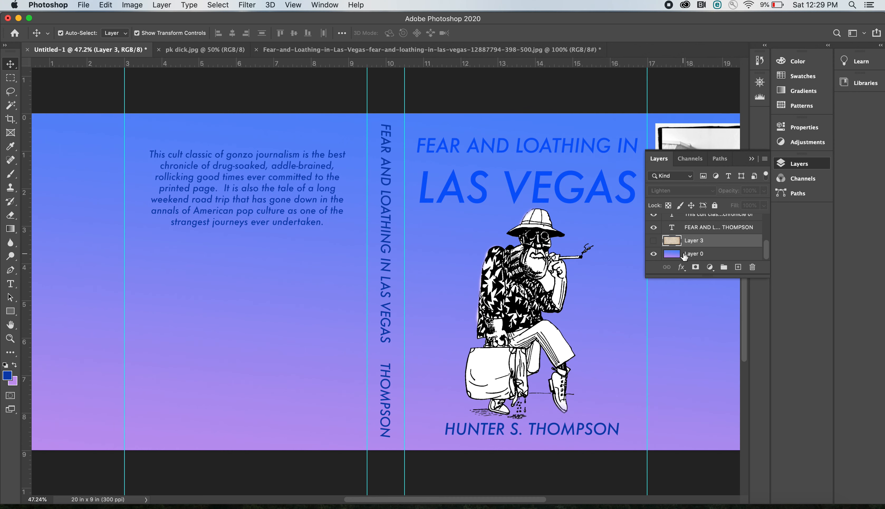
pyautogui.click(654, 241)
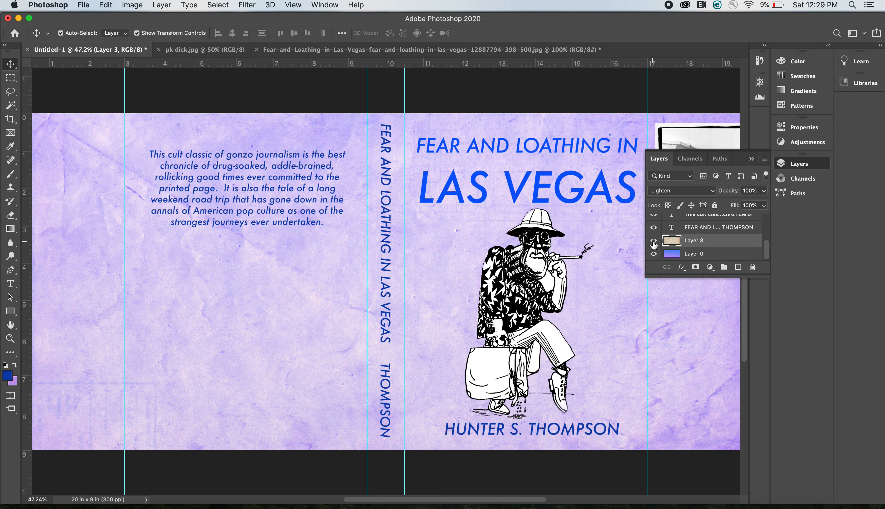
pyautogui.click(654, 241)
pyautogui.click(654, 241)
# Hide and reshow the gradient Layer 0 repeatedly to examine its contribution beneath the paper texture
pyautogui.click(654, 255)
pyautogui.click(654, 255)
pyautogui.click(654, 254)
pyautogui.click(654, 255)
pyautogui.click(654, 254)
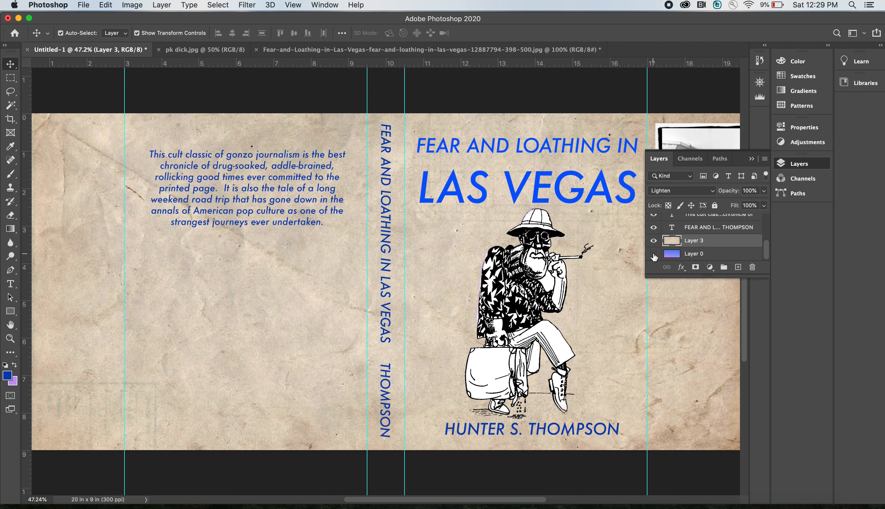
pyautogui.click(654, 254)
pyautogui.click(751, 159)
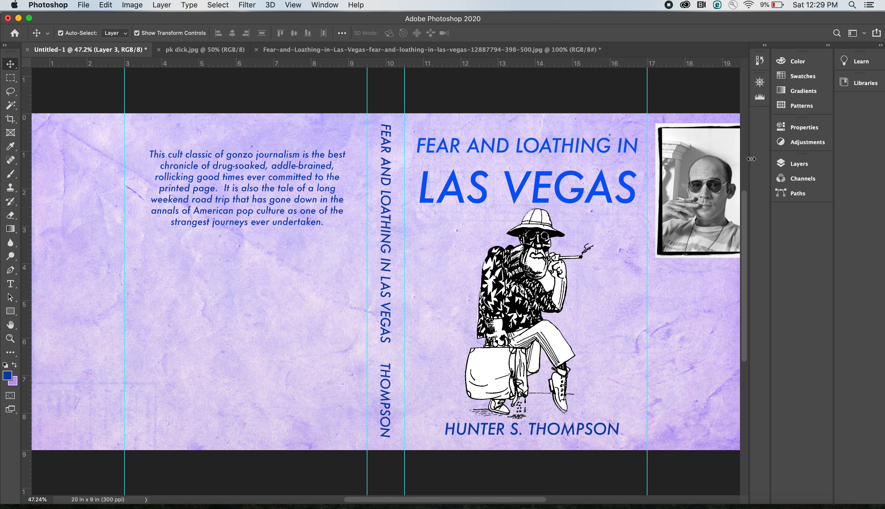
# Add a new empty layer directly above the paper texture Layer 3
pyautogui.click(760, 82)
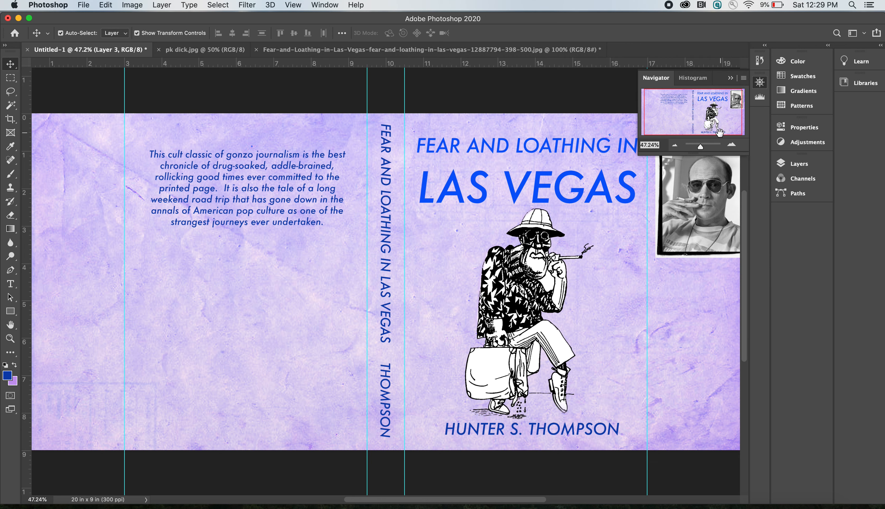
pyautogui.moveTo(700, 145); pyautogui.dragTo(701, 146)
pyautogui.click(799, 163)
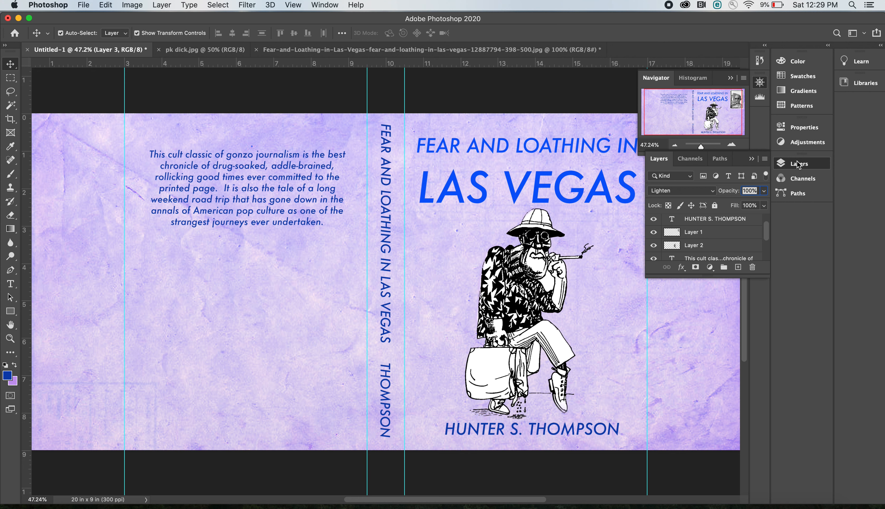
pyautogui.click(731, 78)
pyautogui.moveTo(766, 232); pyautogui.dragTo(763, 256)
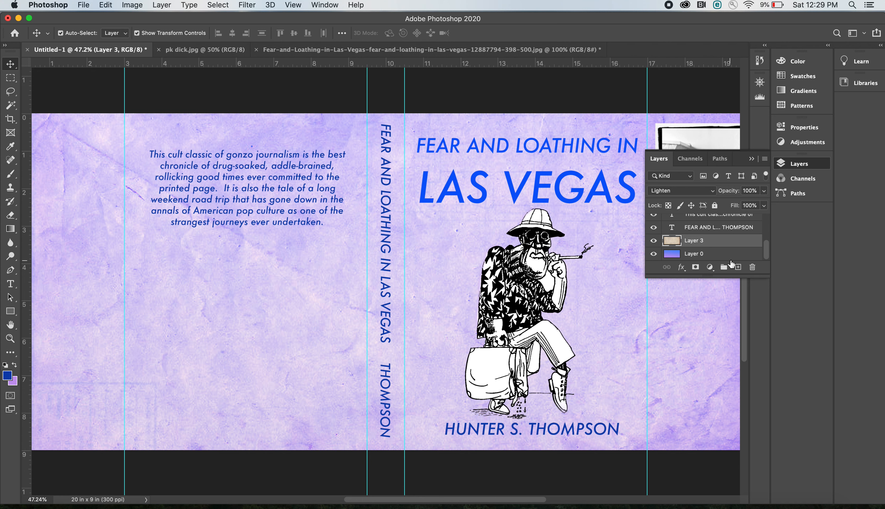
pyautogui.click(738, 267)
# Fill the empty Layer 4 with a solid bright red picked as a custom color, at Normal mode and 100% opacity
pyautogui.click(105, 5)
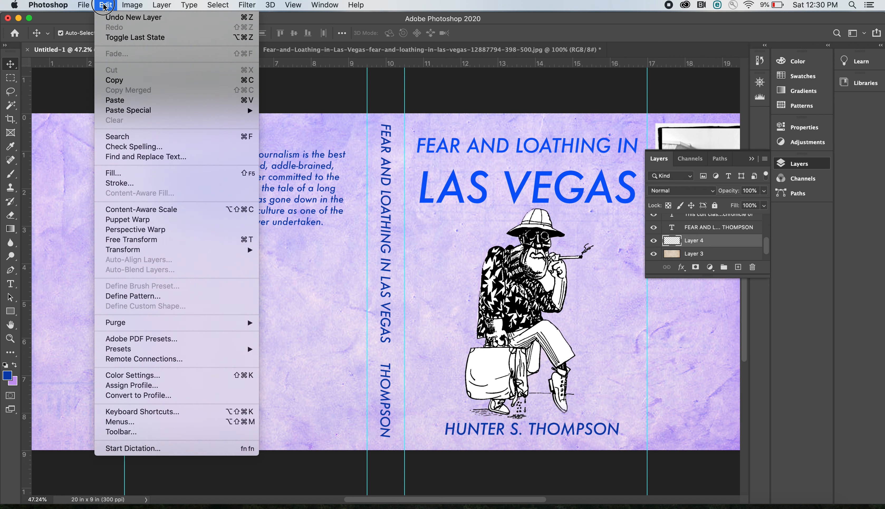
pyautogui.click(126, 168)
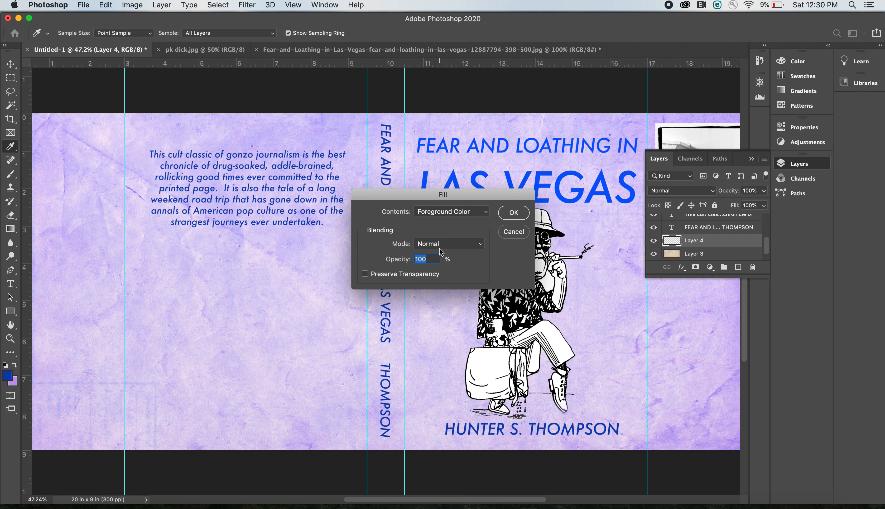
pyautogui.click(465, 211)
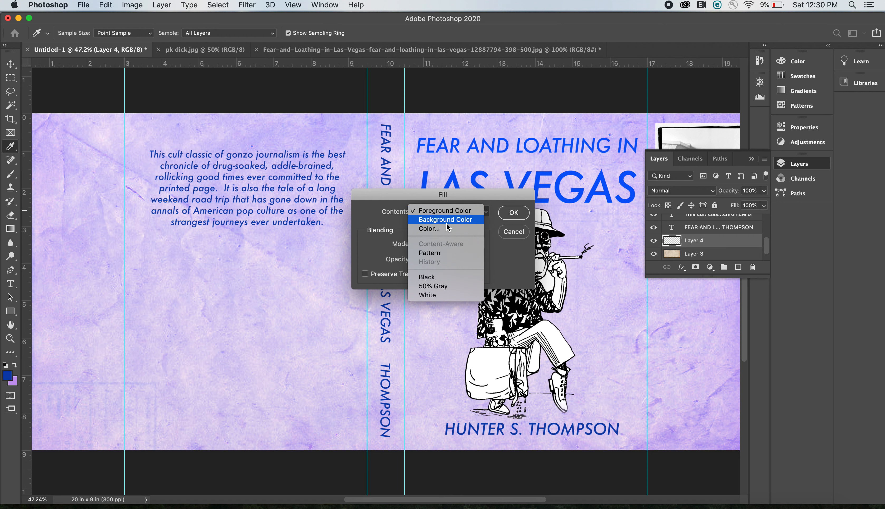
pyautogui.click(442, 230)
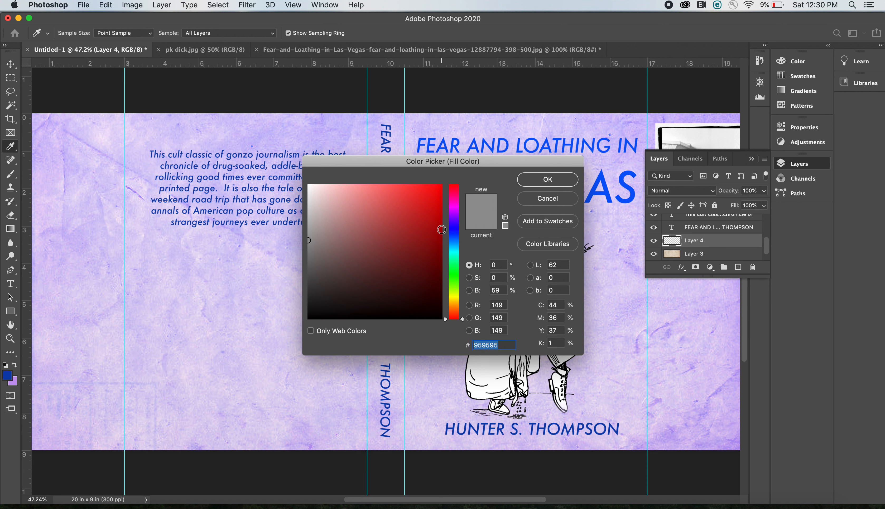
pyautogui.moveTo(435, 199)
pyautogui.mouseDown()
pyautogui.moveTo(419, 188)
pyautogui.moveTo(425, 189)
pyautogui.moveTo(393, 227)
pyautogui.moveTo(392, 201)
pyautogui.moveTo(433, 189)
pyautogui.moveTo(432, 198)
pyautogui.mouseUp()
pyautogui.click(544, 180)
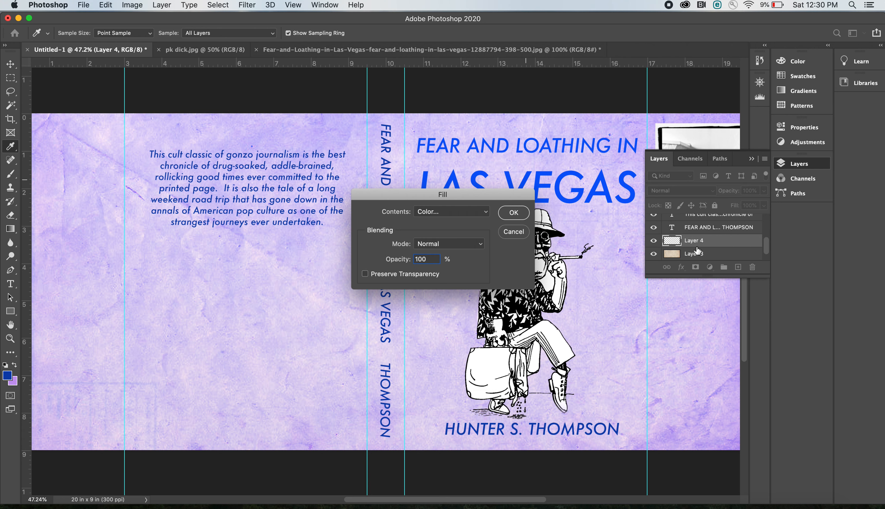
pyautogui.click(514, 212)
pyautogui.press('v')
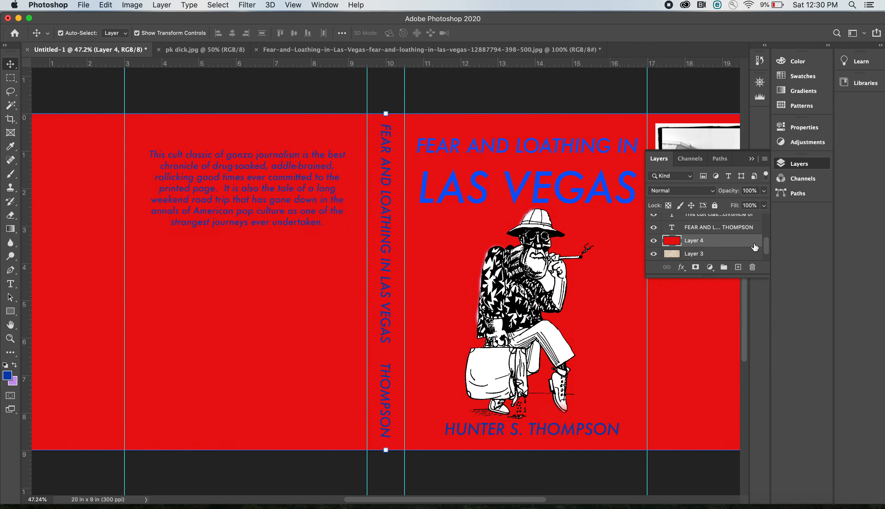
# Hide the gradient Layer 0 and set the blending mode of the red Layer 4 to Overlay
pyautogui.scroll(-1, 767, 246)
pyautogui.click(655, 256)
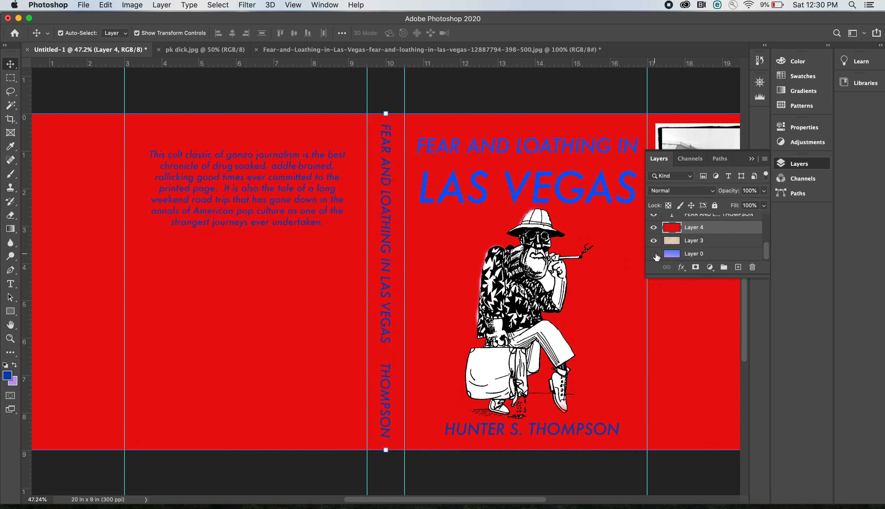
pyautogui.scroll(1, 767, 246)
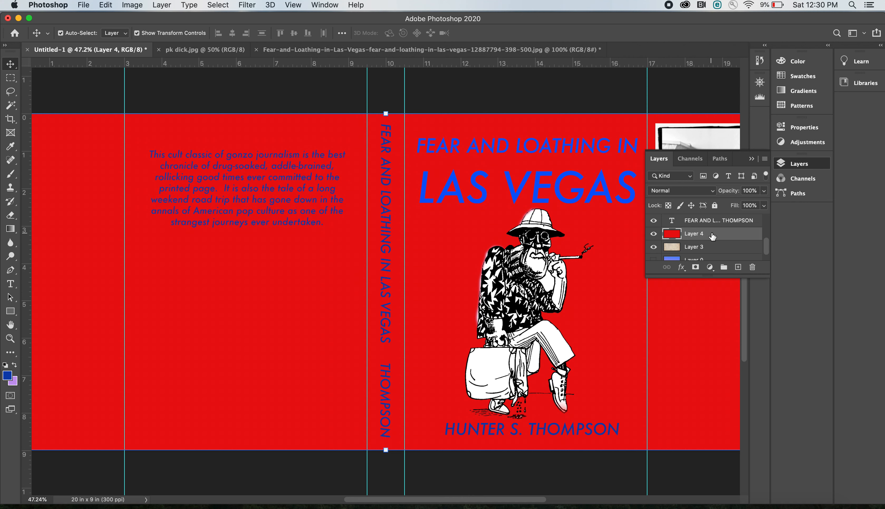
pyautogui.click(694, 194)
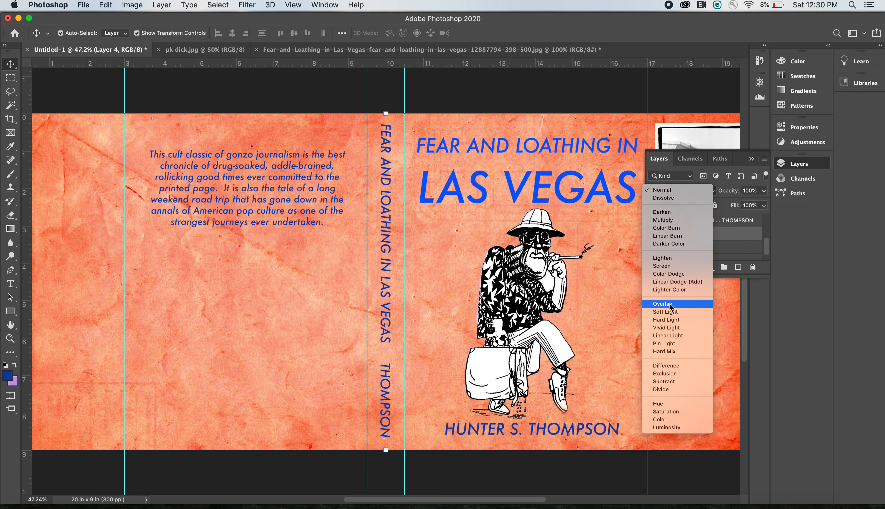
pyautogui.click(671, 304)
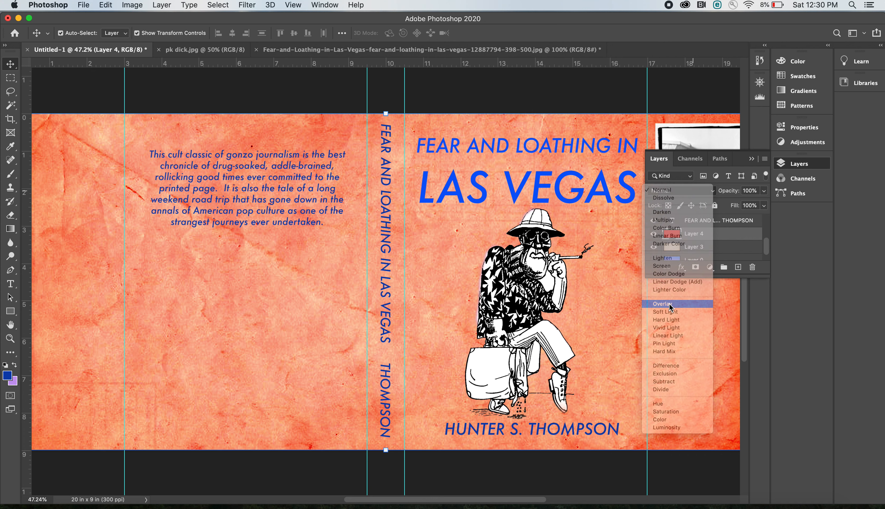
pyautogui.click(752, 159)
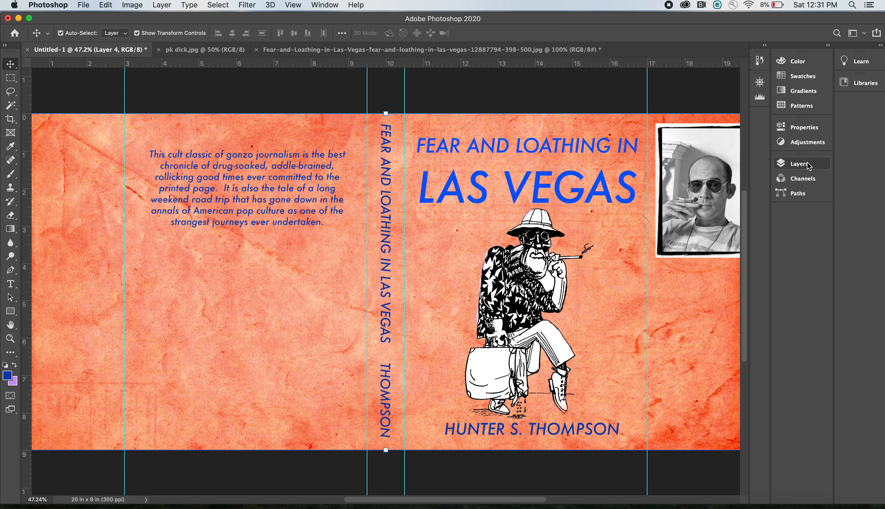
# Move the author photo Layer 1 down the layer stack to directly beneath the red Layer 4, above the paper texture
pyautogui.click(799, 163)
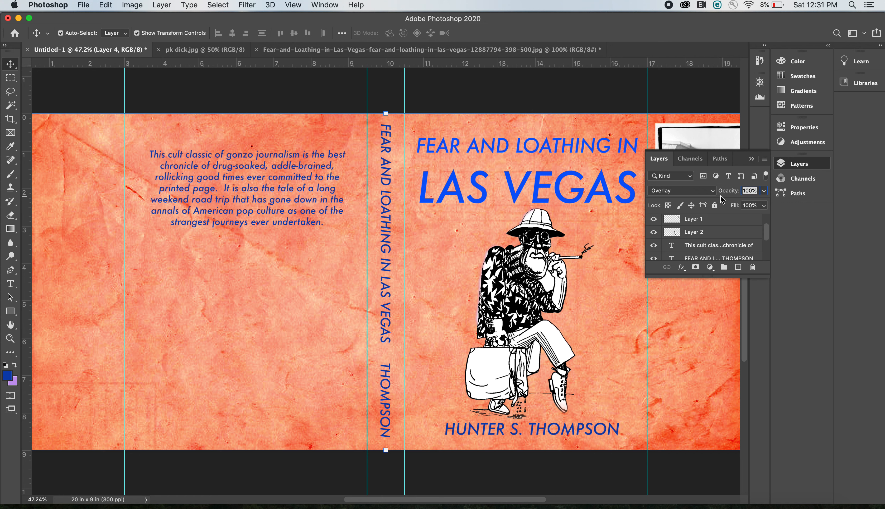
pyautogui.moveTo(767, 233); pyautogui.dragTo(768, 227)
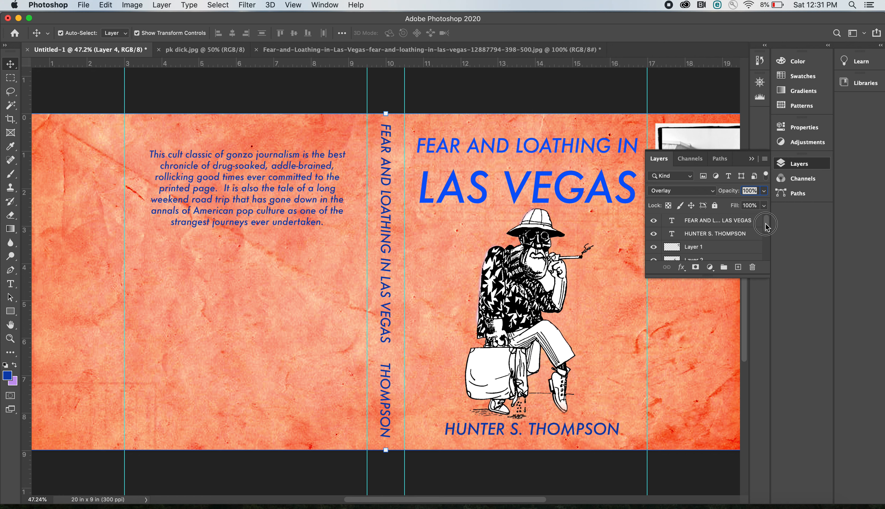
pyautogui.click(653, 247)
pyautogui.click(654, 247)
pyautogui.click(707, 247)
pyautogui.moveTo(766, 227); pyautogui.dragTo(767, 231)
pyautogui.moveTo(728, 240); pyautogui.dragTo(759, 245)
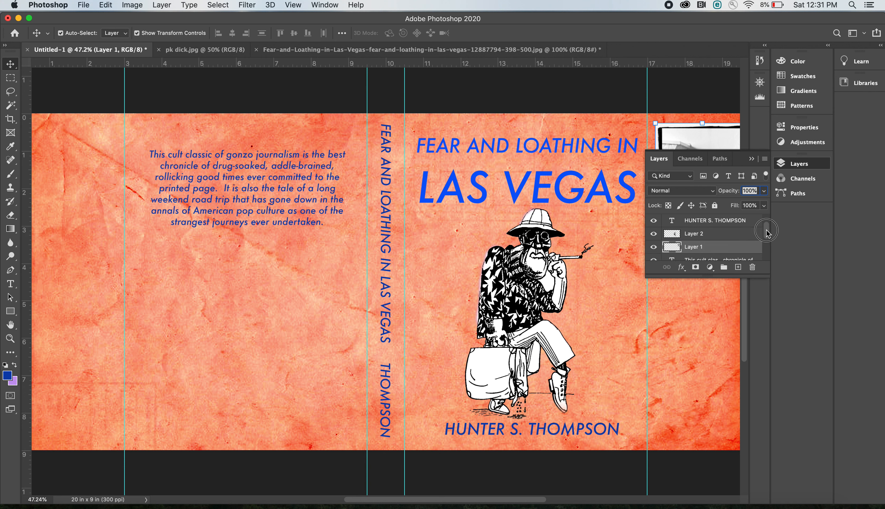
pyautogui.scroll(-2, 768, 234)
pyautogui.moveTo(725, 224); pyautogui.dragTo(724, 259)
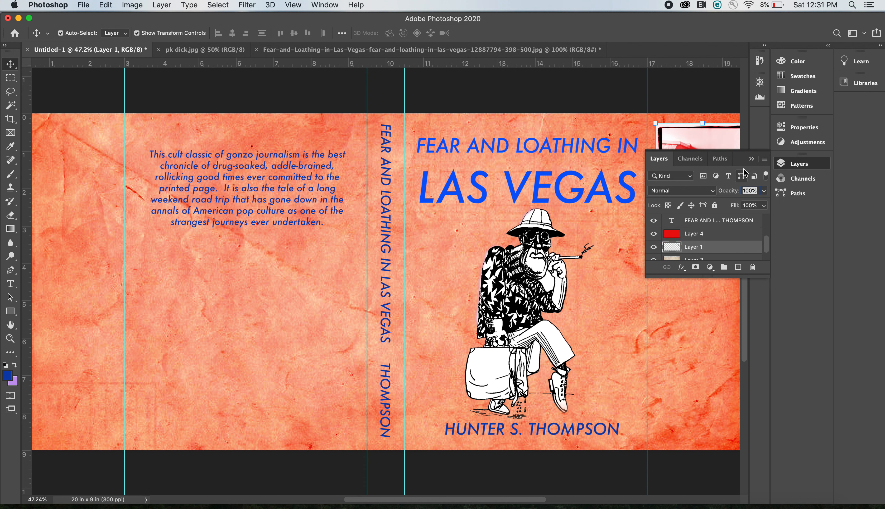
pyautogui.click(752, 158)
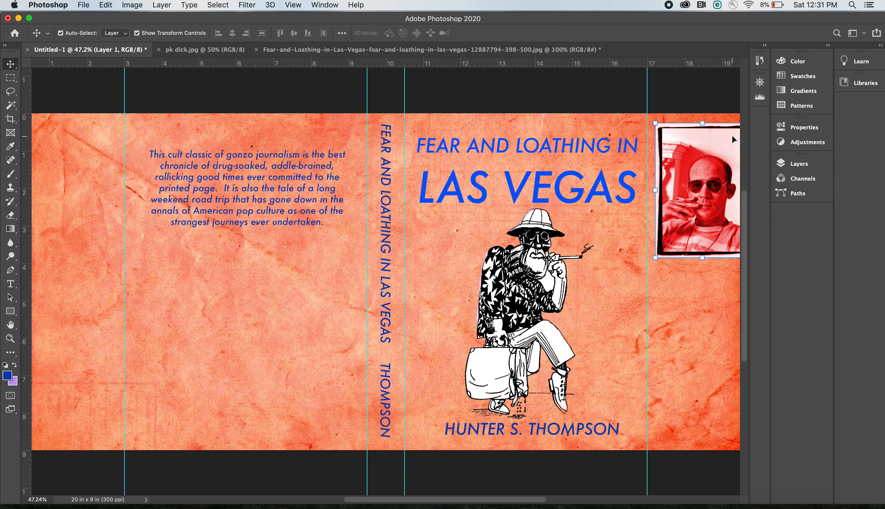
pyautogui.hscroll(2, 745, 121)
pyautogui.click(760, 82)
pyautogui.moveTo(735, 103); pyautogui.dragTo(740, 100)
pyautogui.moveTo(701, 147); pyautogui.dragTo(702, 147)
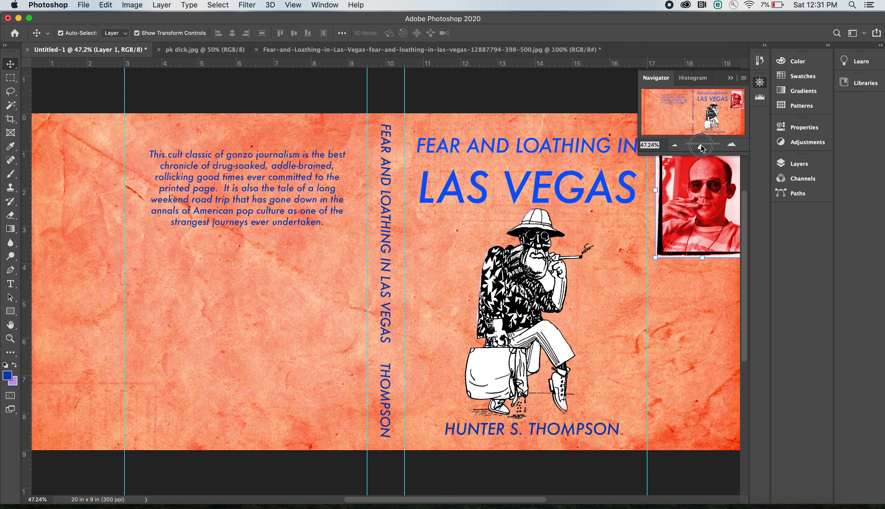
pyautogui.click(731, 78)
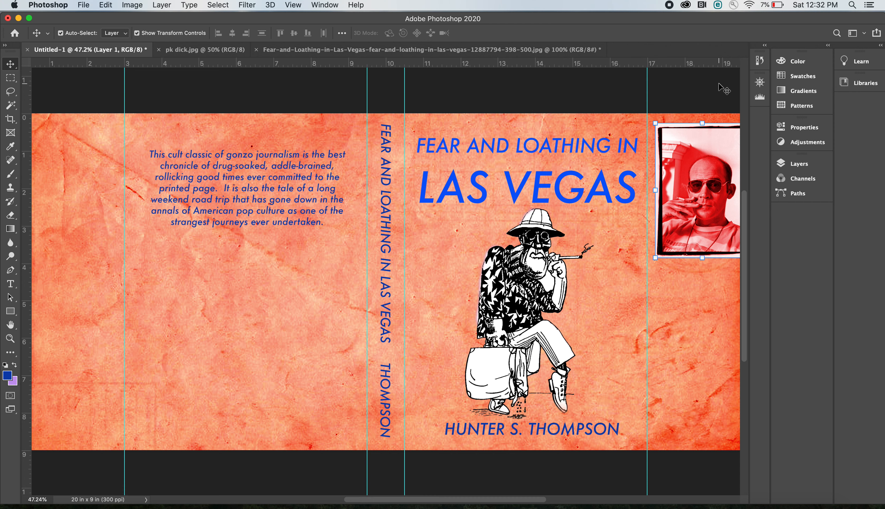
# Examine the flaps, spine and covers of the finished jacket in pk dick.jpg, and return to the Untitled-1 document
pyautogui.click(206, 52)
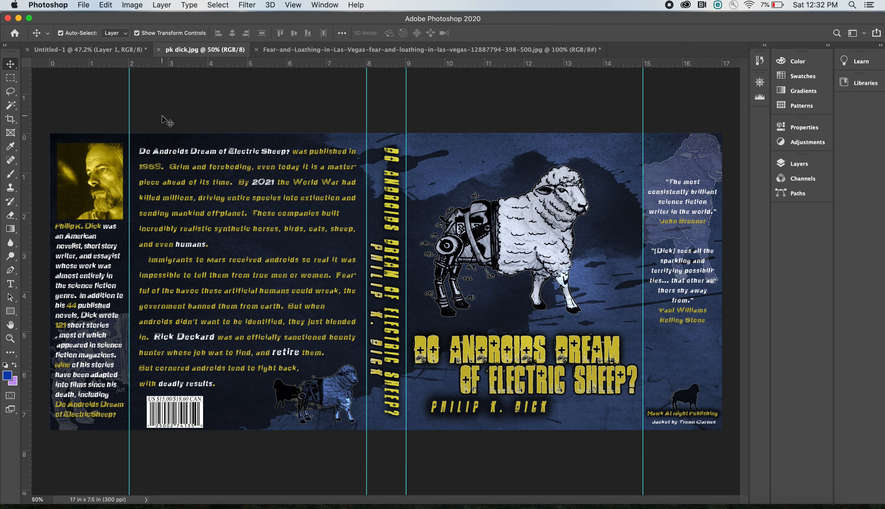
pyautogui.click(760, 83)
pyautogui.moveTo(701, 144); pyautogui.dragTo(701, 145)
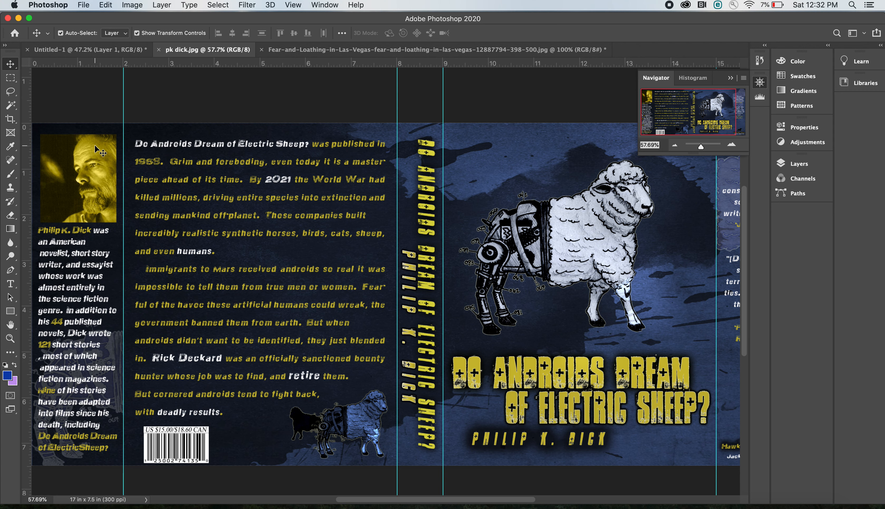
pyautogui.moveTo(684, 118)
pyautogui.mouseDown()
pyautogui.moveTo(696, 121)
pyautogui.moveTo(678, 121)
pyautogui.moveTo(687, 121)
pyautogui.mouseUp()
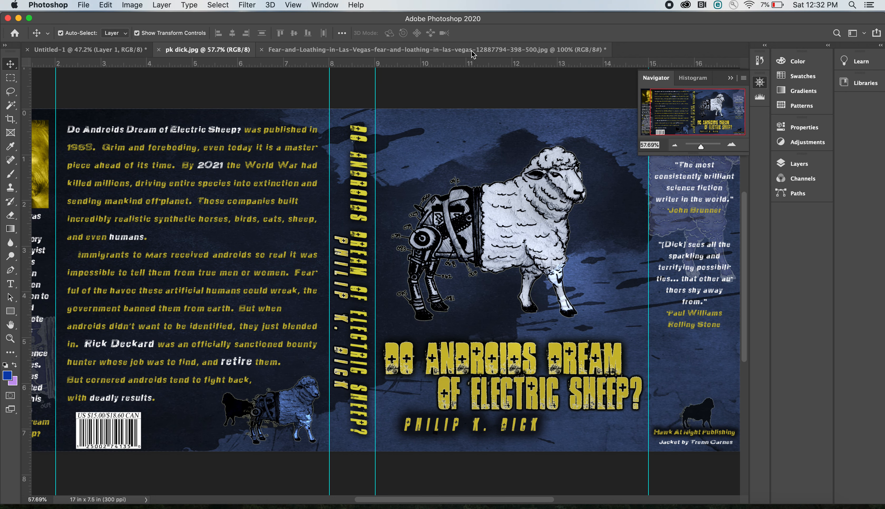
pyautogui.click(104, 53)
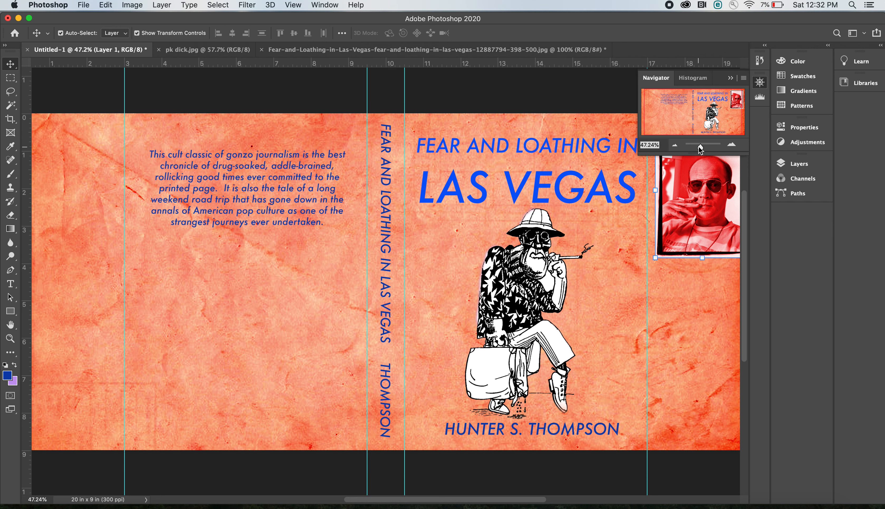
pyautogui.moveTo(700, 145); pyautogui.dragTo(702, 148)
pyautogui.moveTo(701, 147); pyautogui.dragTo(701, 149)
pyautogui.moveTo(701, 145); pyautogui.dragTo(702, 145)
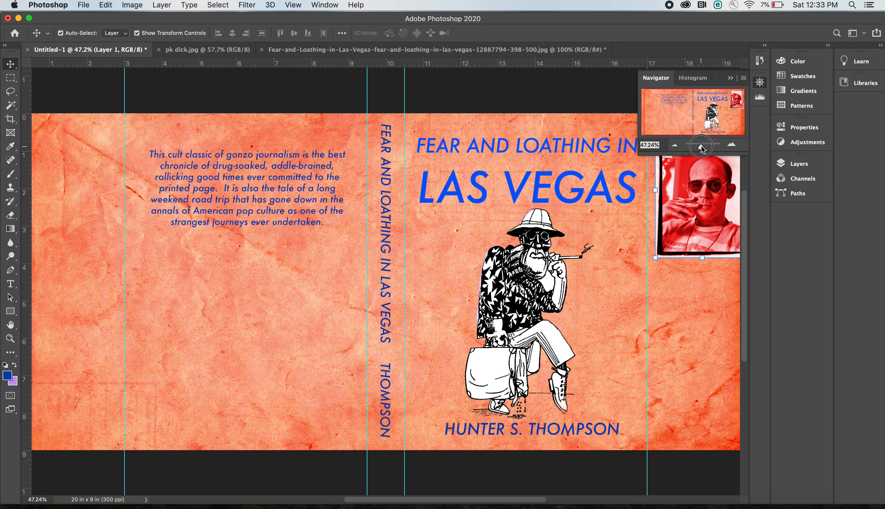